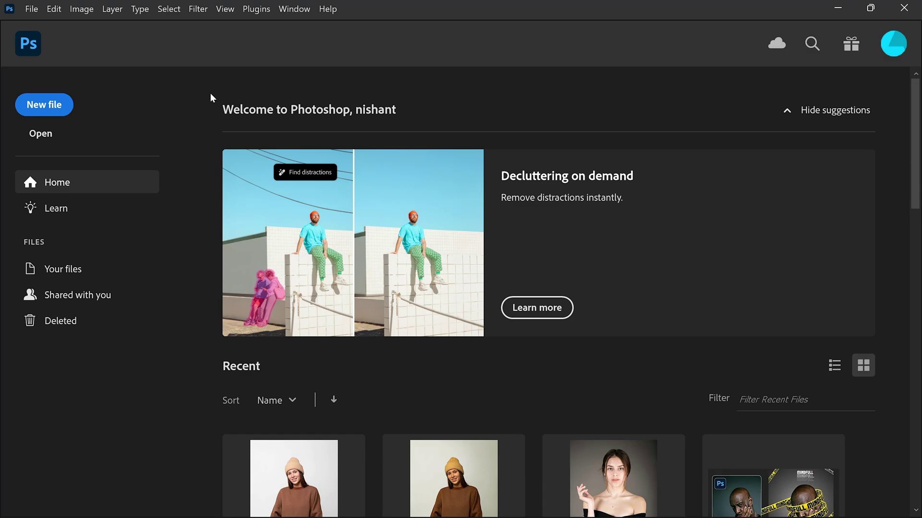
# Create a new white 3000 × 2000 px, 300 ppi document from the recent preset.
pyautogui.click(49, 108)
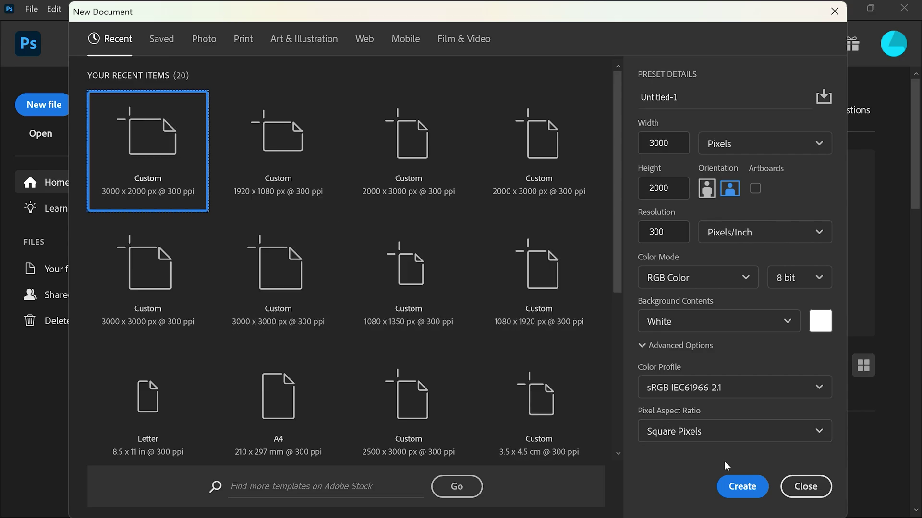
pyautogui.click(741, 487)
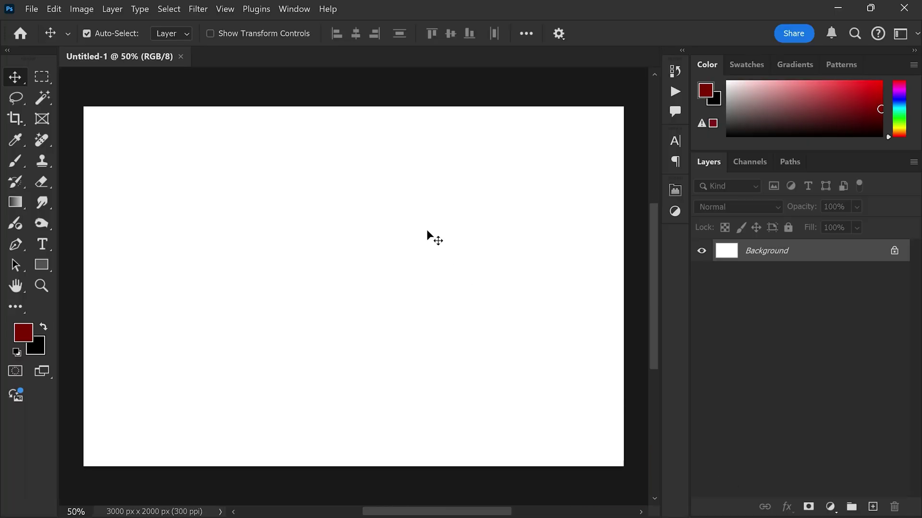
# Add a Gradient Fill layer with the Radial style.
pyautogui.click(832, 508)
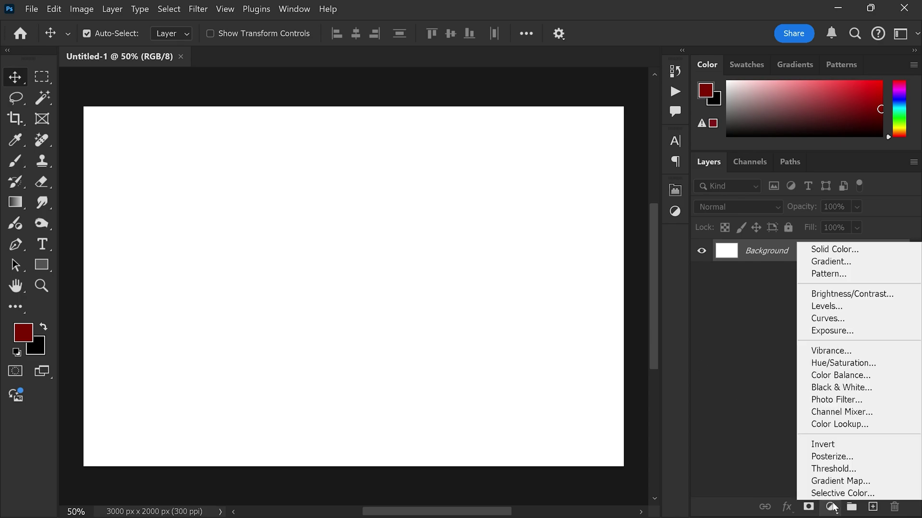
pyautogui.click(835, 263)
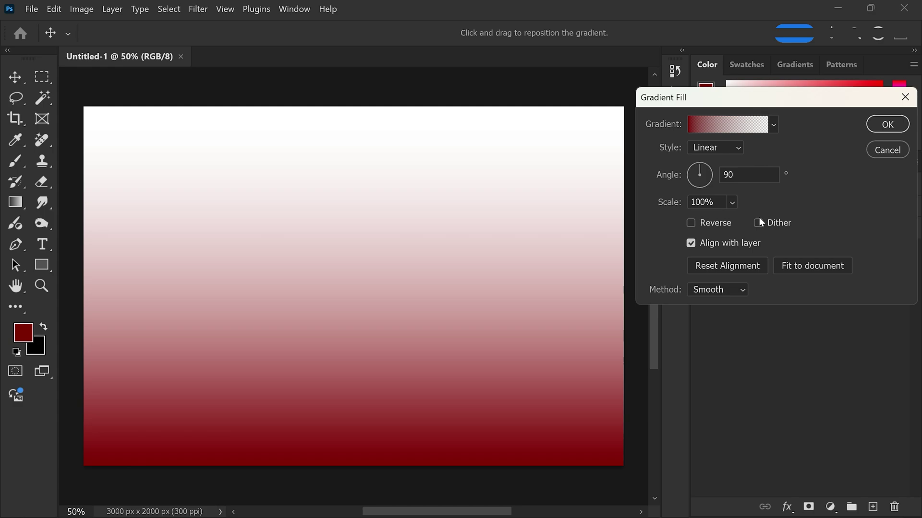
pyautogui.click(715, 148)
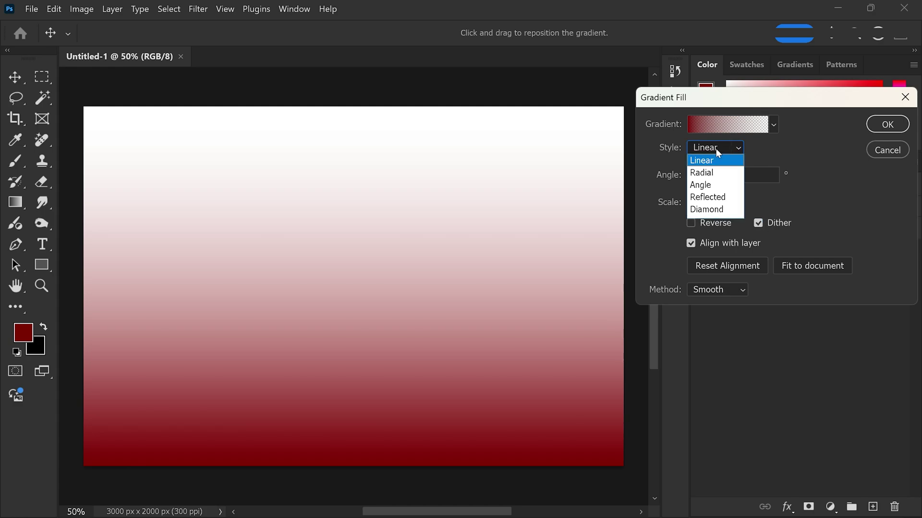
pyautogui.click(713, 166)
# Make the gradient Foreground to Background, white to ff0000 red, scaled to 116%.
pyautogui.click(721, 132)
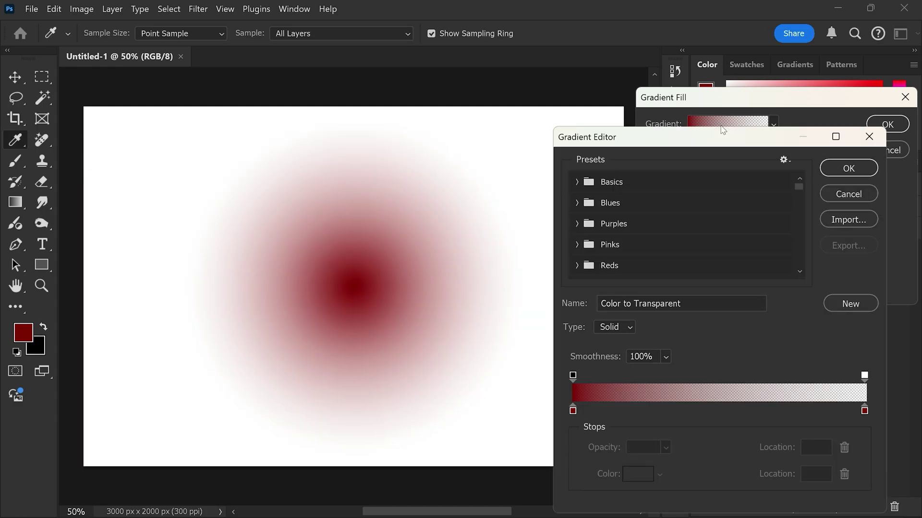
pyautogui.click(575, 181)
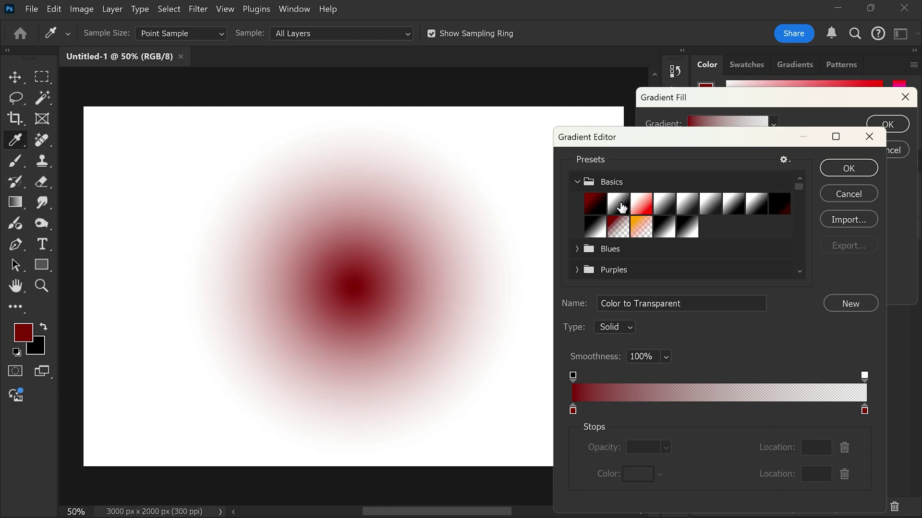
pyautogui.click(620, 205)
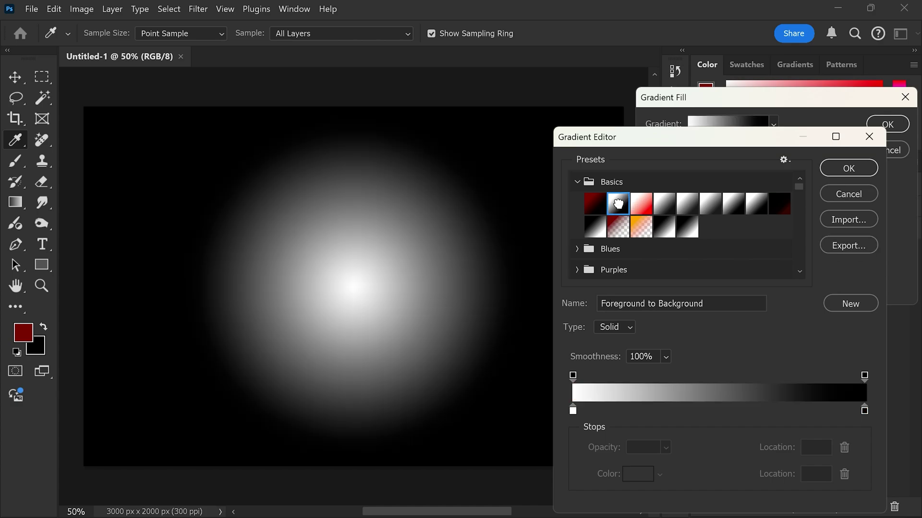
pyautogui.doubleClick(865, 412)
pyautogui.write('ff0000')
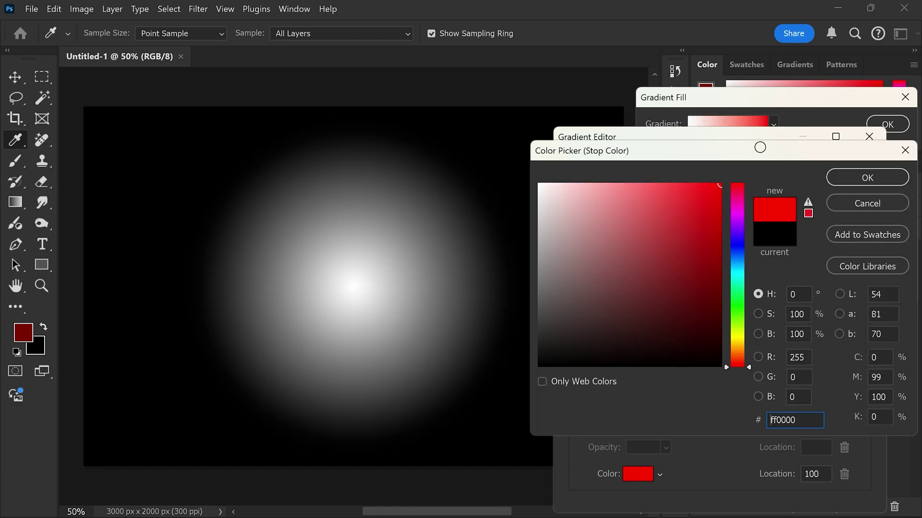
pyautogui.click(855, 177)
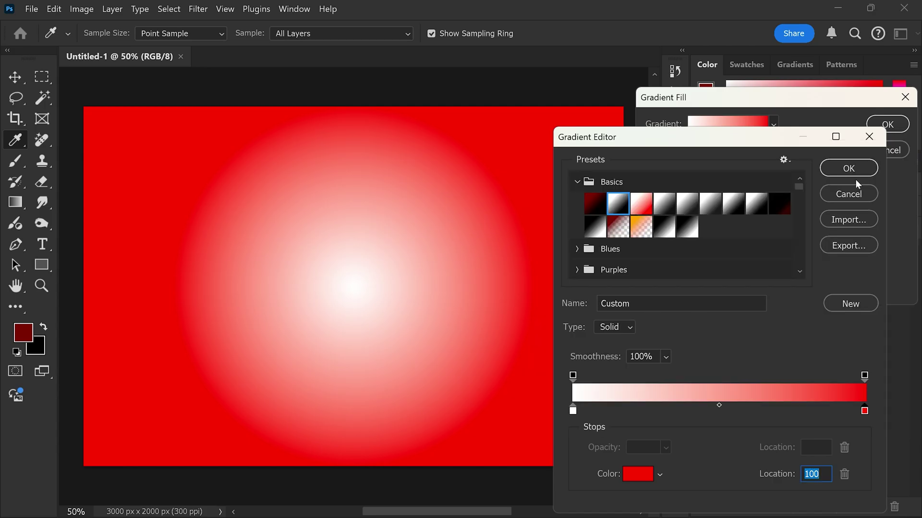
pyautogui.click(851, 171)
pyautogui.moveTo(675, 207); pyautogui.dragTo(681, 209)
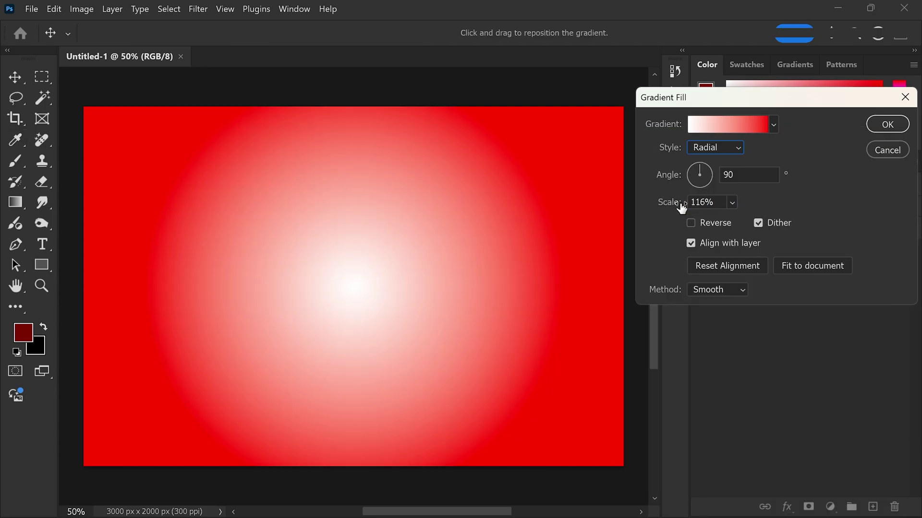
# Embed the red-hoodie woman photo over the gradient and mask out its blue backdrop.
pyautogui.click(887, 123)
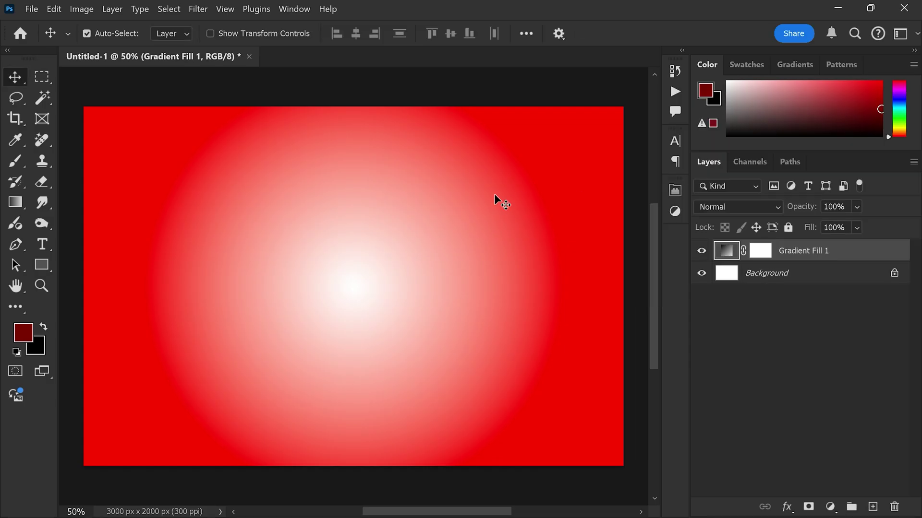
pyautogui.click(32, 9)
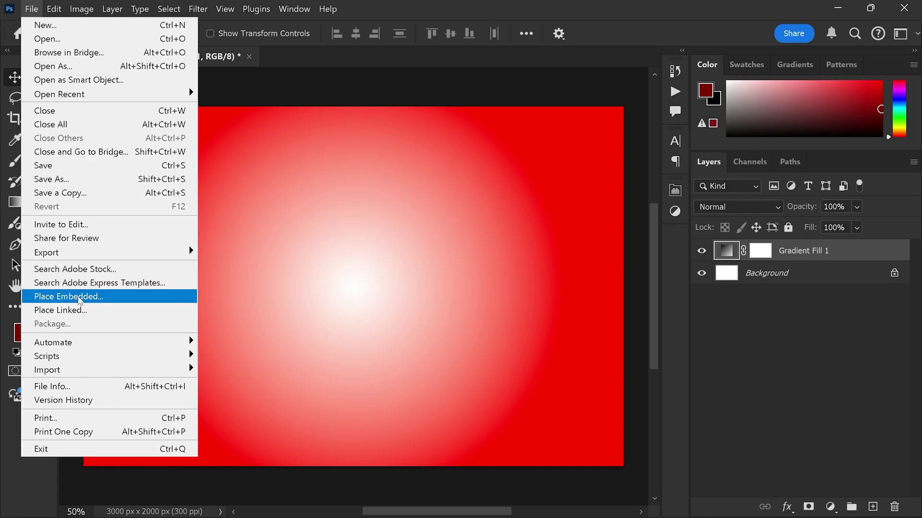
pyautogui.click(79, 301)
pyautogui.click(546, 122)
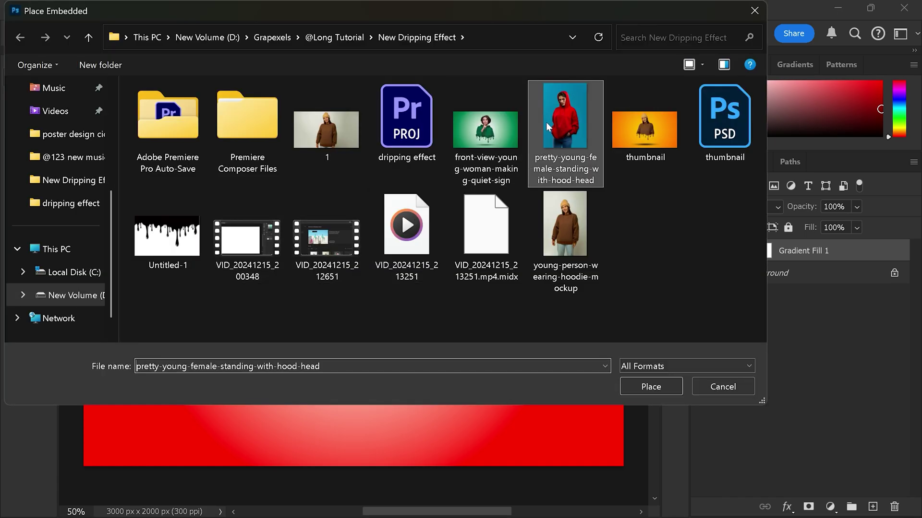
pyautogui.click(658, 392)
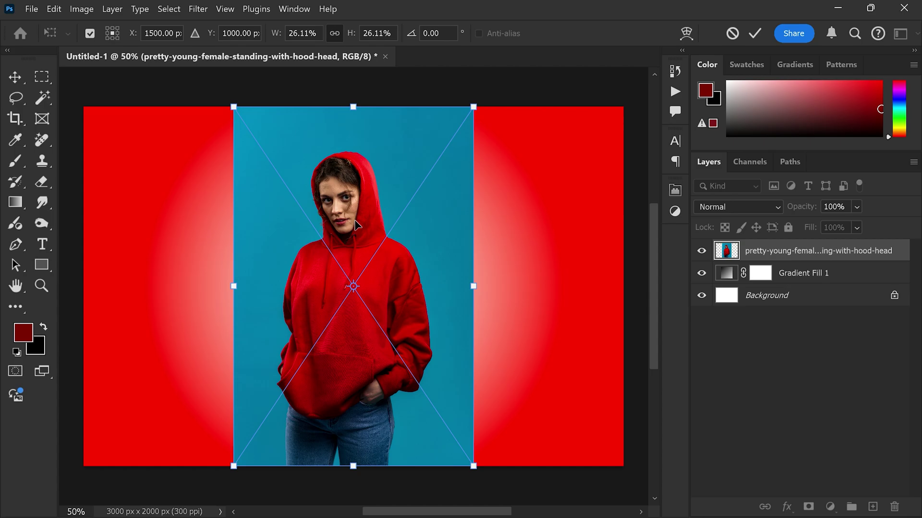
pyautogui.press('Return')
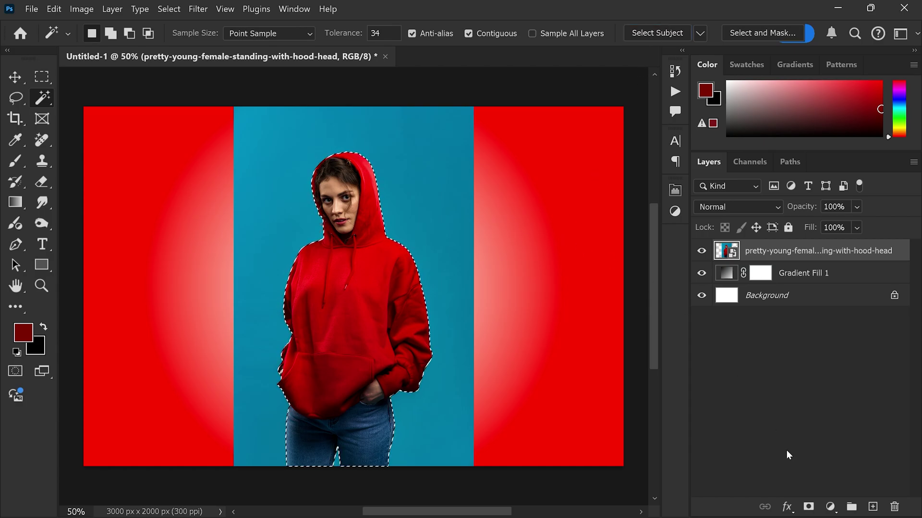
pyautogui.click(809, 507)
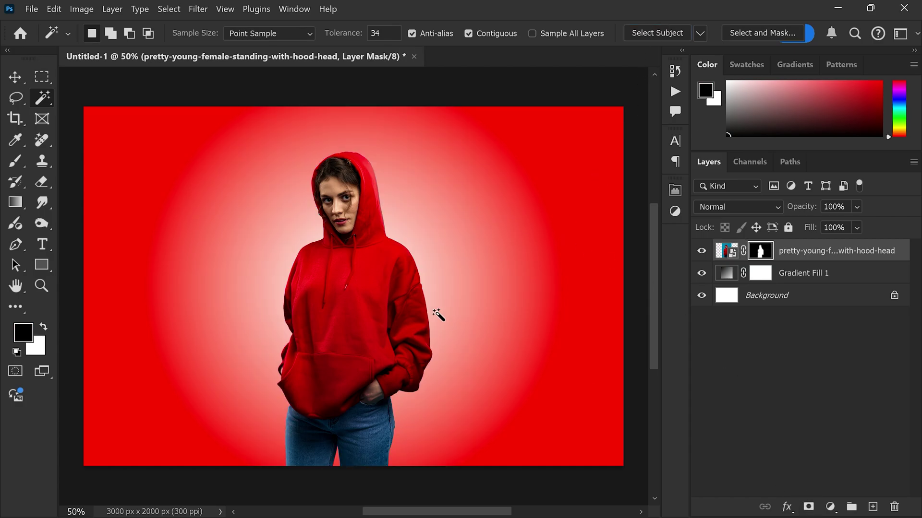
# Place the Untitled-1 drip image into the document as an embedded layer.
pyautogui.click(33, 10)
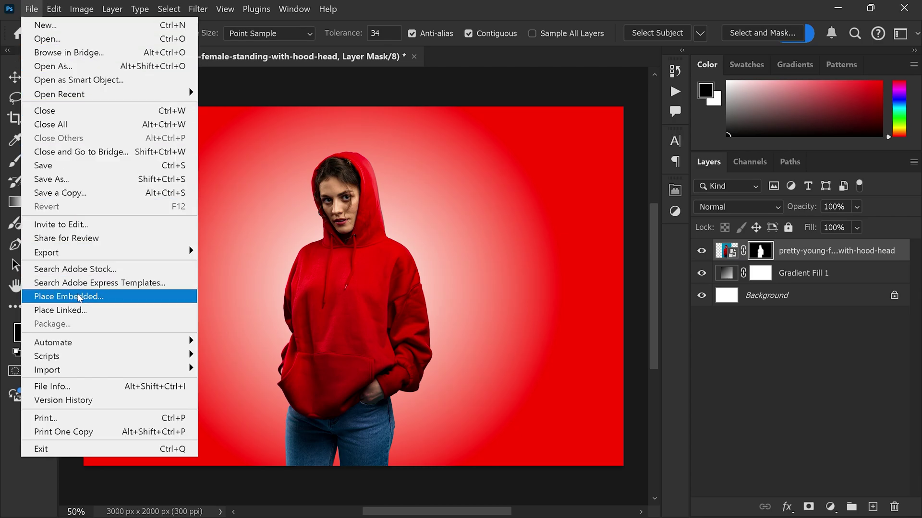
pyautogui.click(75, 296)
pyautogui.click(171, 249)
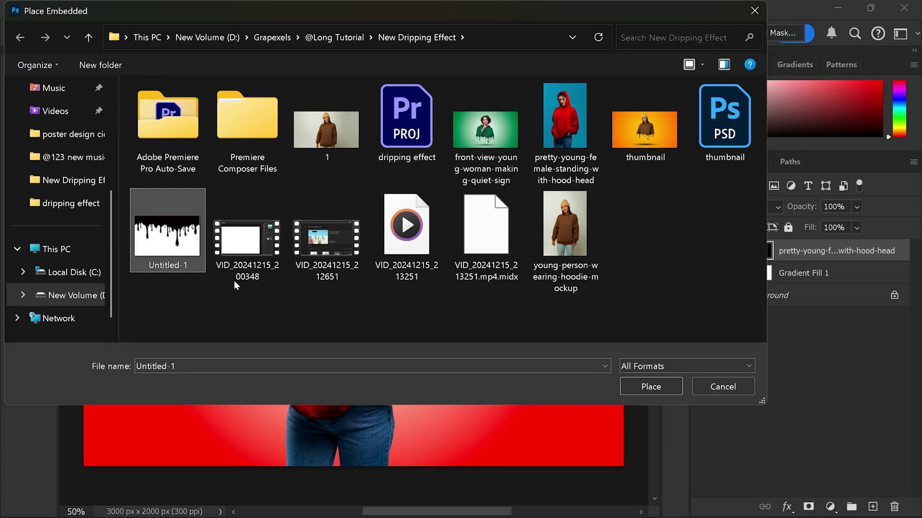
pyautogui.click(650, 388)
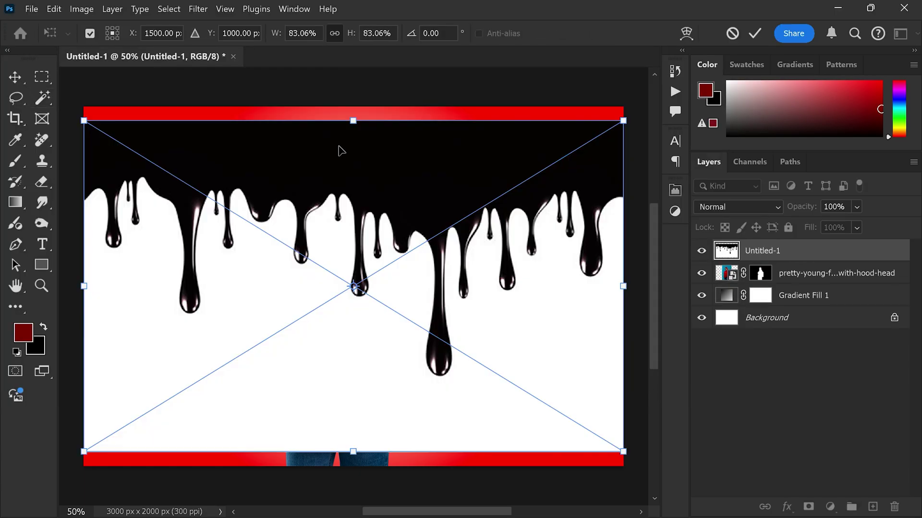
# Shrink the drip image down over the woman and lower its fill to 59%.
pyautogui.moveTo(352, 118); pyautogui.dragTo(371, 339)
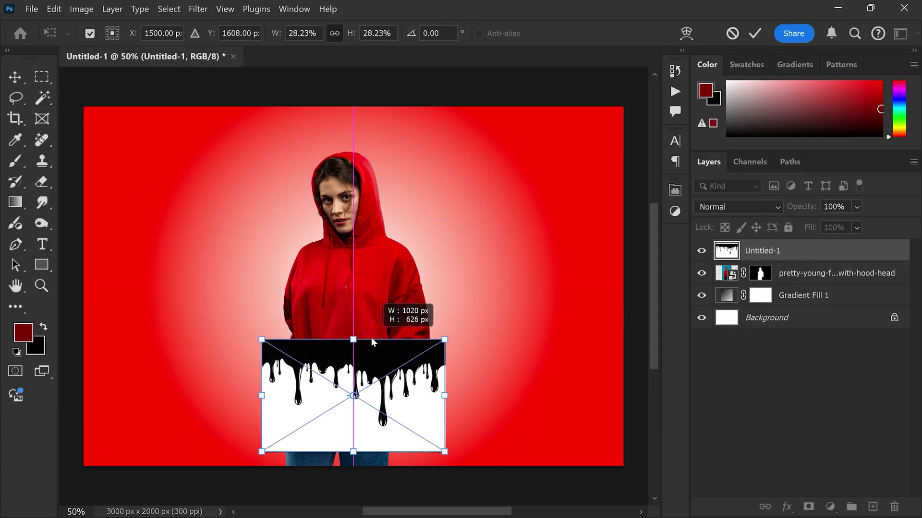
pyautogui.moveTo(352, 340)
pyautogui.mouseDown()
pyautogui.moveTo(359, 350)
pyautogui.moveTo(363, 321)
pyautogui.mouseUp()
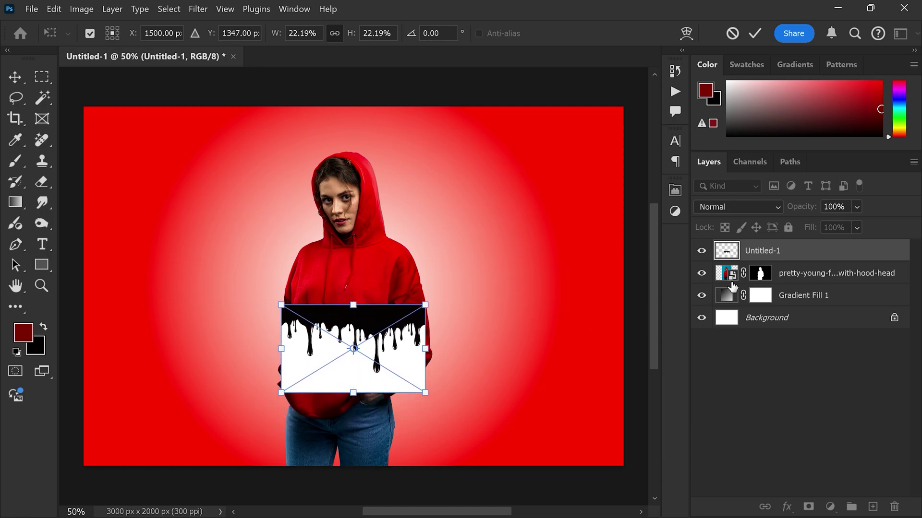
pyautogui.click(856, 227)
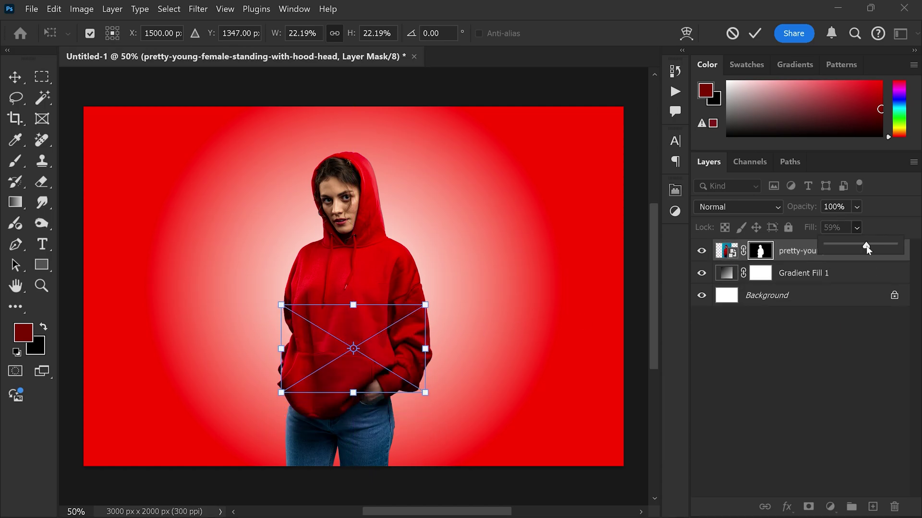
pyautogui.moveTo(866, 245); pyautogui.dragTo(865, 246)
pyautogui.scroll(1, 386, 333)
pyautogui.scroll(4, 360, 317)
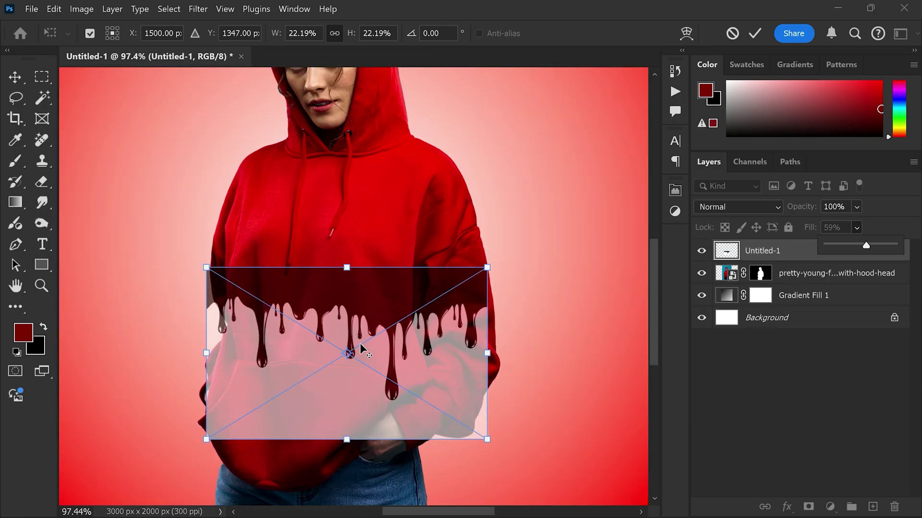
# Nudge the drip artwork up, adjust its width, and commit the transform.
pyautogui.moveTo(308, 311); pyautogui.dragTo(312, 296)
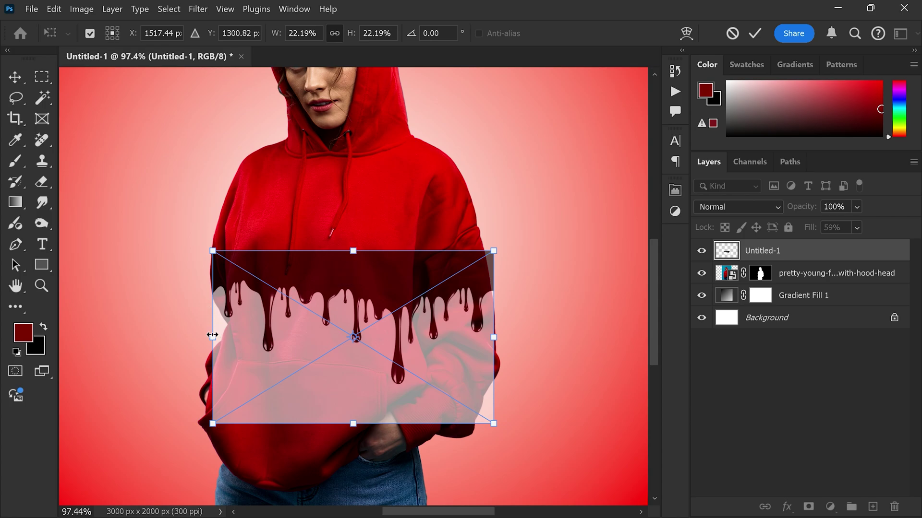
pyautogui.moveTo(212, 336); pyautogui.dragTo(210, 337)
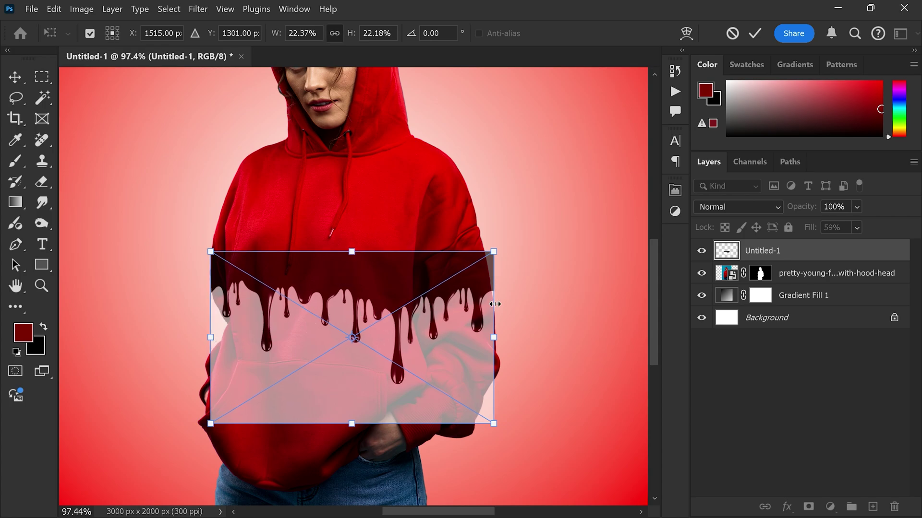
pyautogui.moveTo(495, 316); pyautogui.dragTo(494, 319)
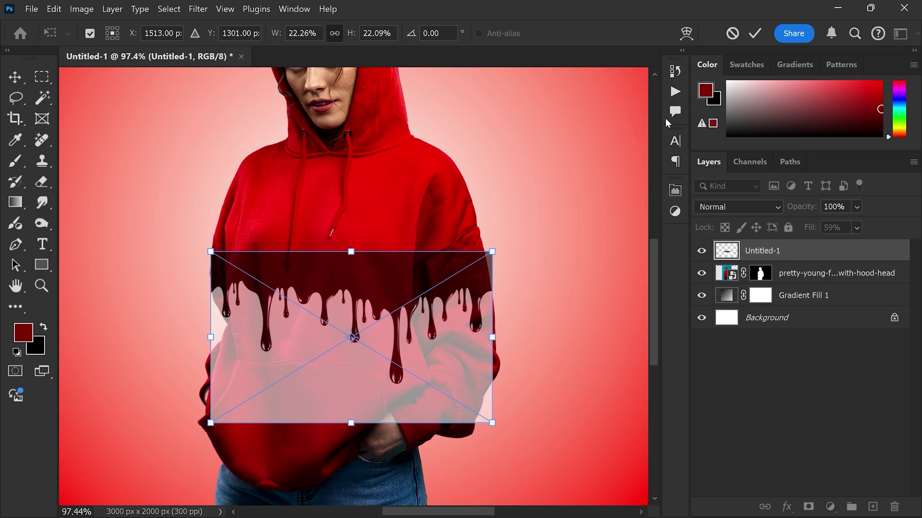
pyautogui.click(755, 34)
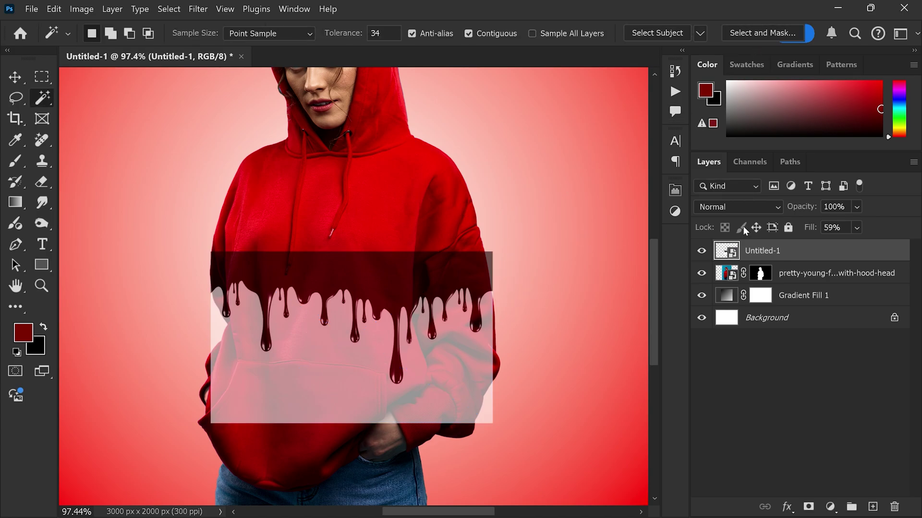
pyautogui.click(858, 228)
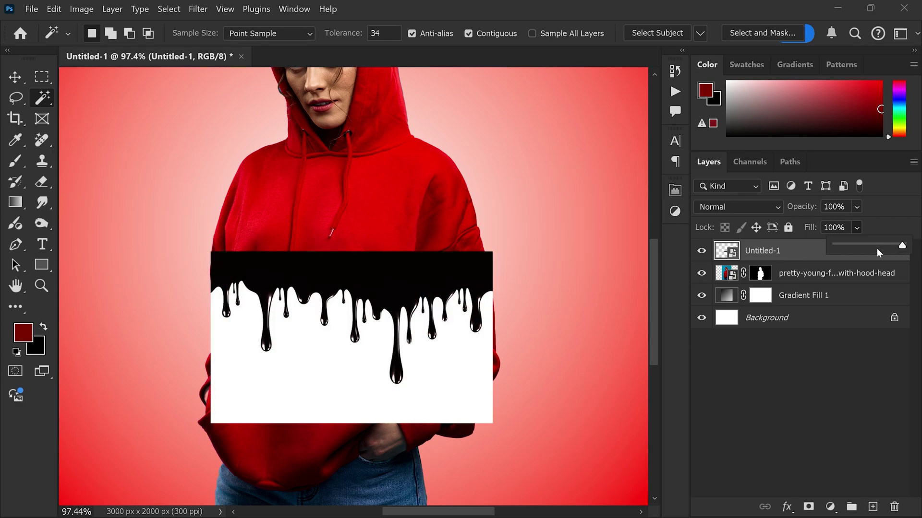
# Restore the drip layer's fill to 100% and Magic Wand-select the black drips.
pyautogui.click(803, 254)
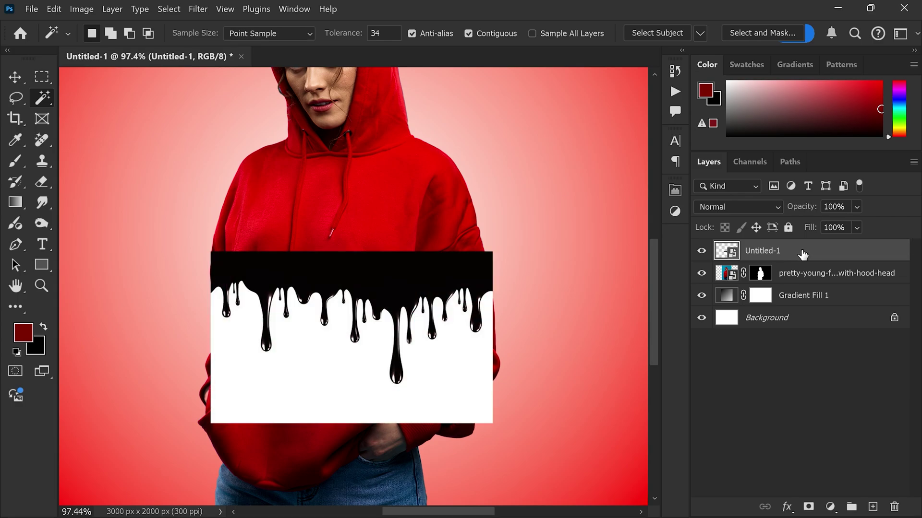
pyautogui.rightClick(43, 100)
pyautogui.click(90, 133)
pyautogui.click(337, 277)
# Grow the drip selection and delete the Untitled-1 drip layer.
pyautogui.rightClick(337, 276)
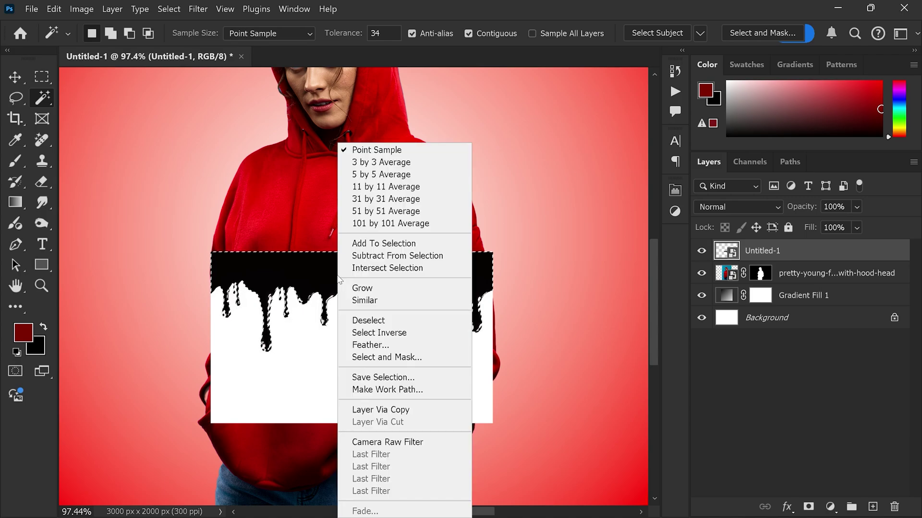
pyautogui.click(363, 300)
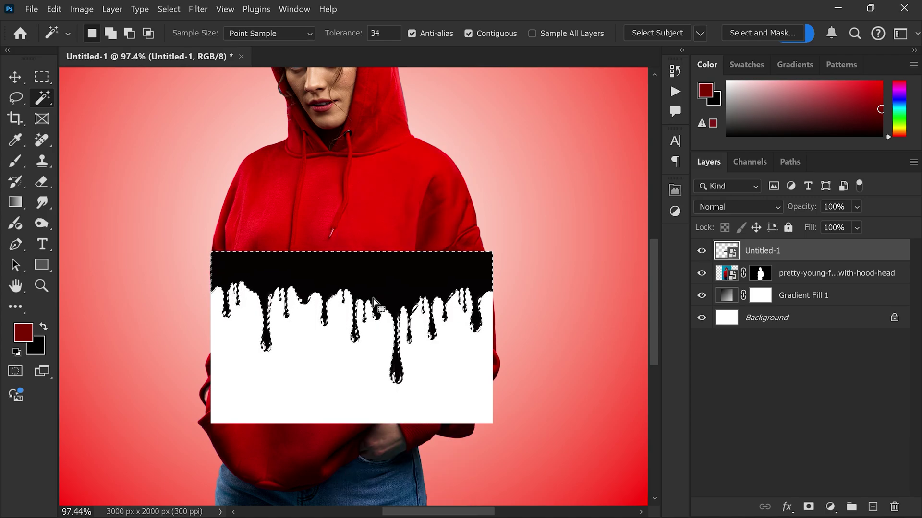
pyautogui.moveTo(799, 258); pyautogui.dragTo(893, 507)
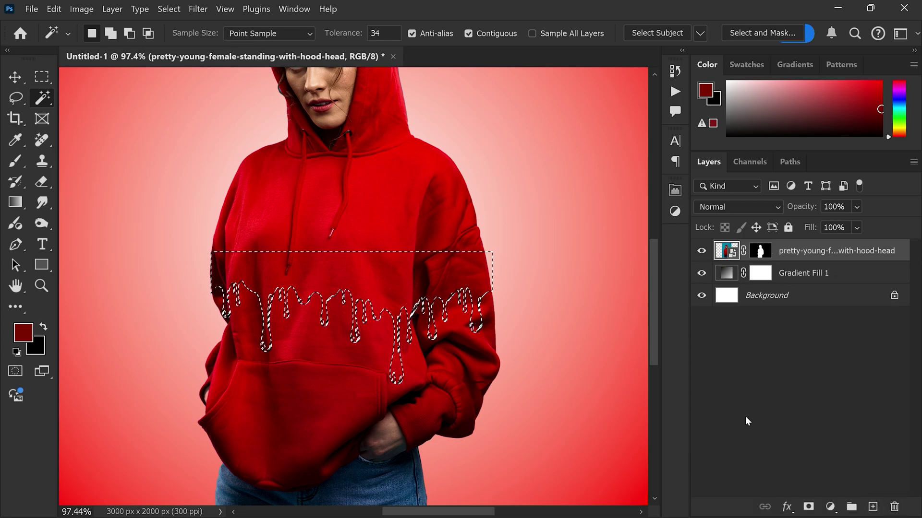
# Invert the drip selection and target the woman photo's layer mask for brushing.
pyautogui.click(169, 8)
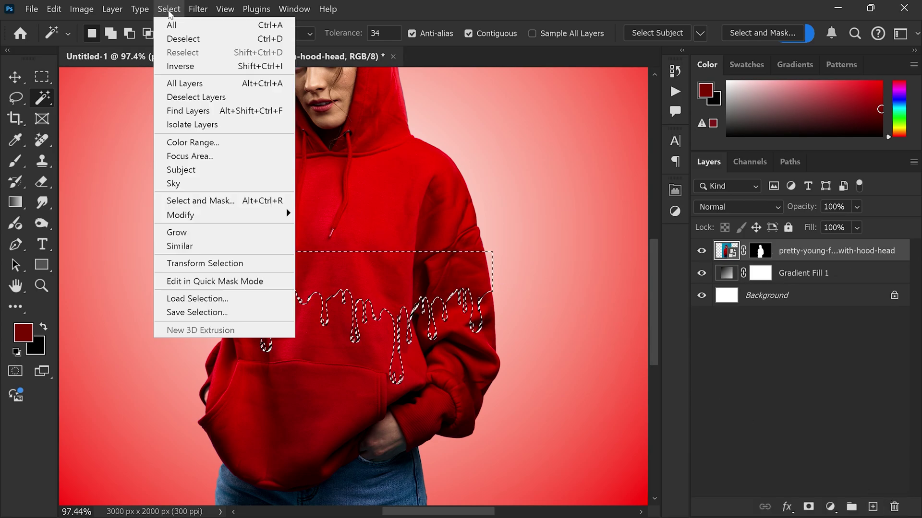
pyautogui.click(203, 66)
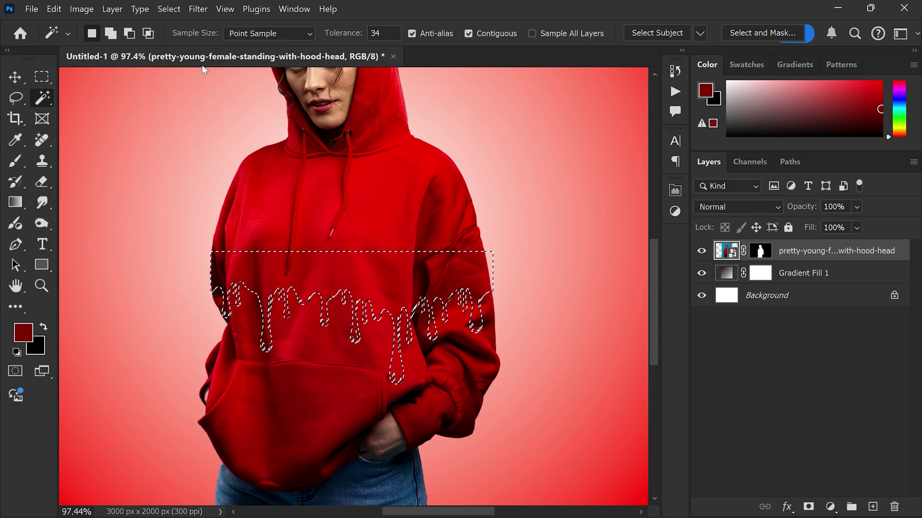
pyautogui.click(761, 250)
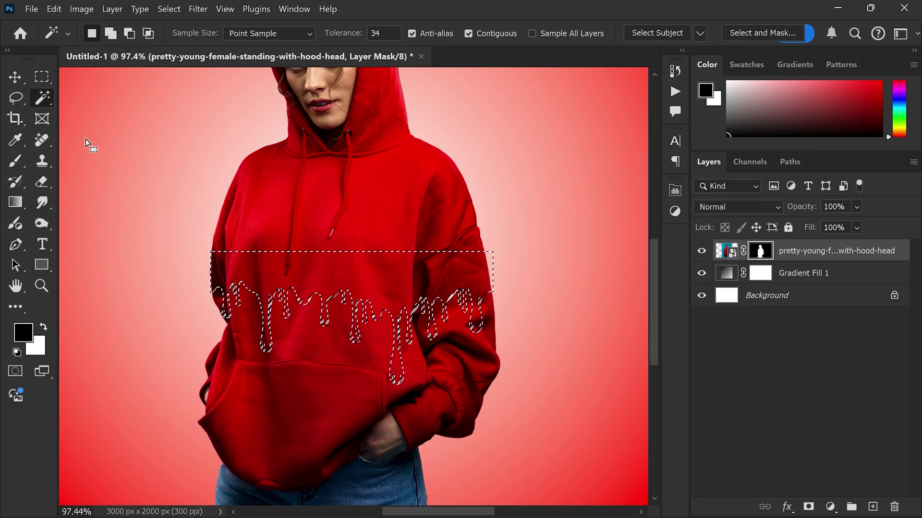
pyautogui.click(16, 162)
# Set up a black, hard-edged brush of about 250 px.
pyautogui.click(76, 160)
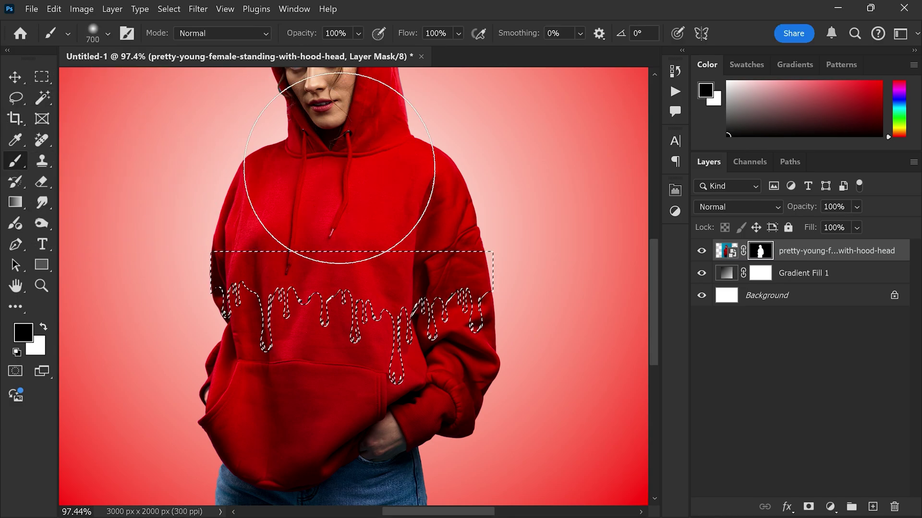
pyautogui.press('[')
pyautogui.press('[')
pyautogui.press('[')
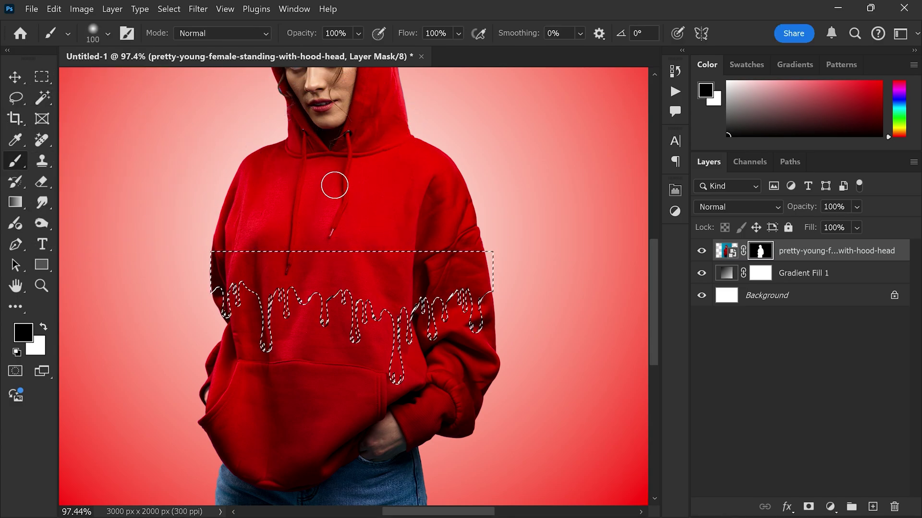
pyautogui.press(']')
pyautogui.press(']')
pyautogui.press(']')
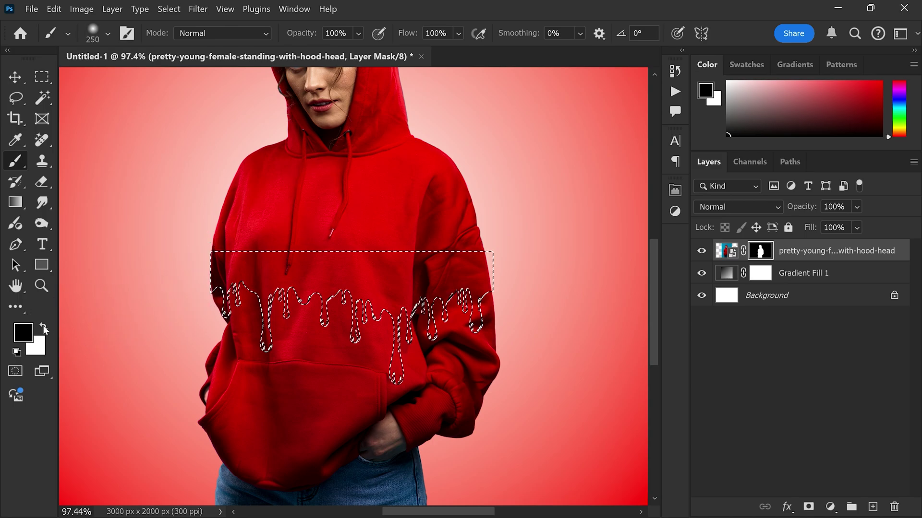
pyautogui.click(43, 327)
pyautogui.rightClick(329, 351)
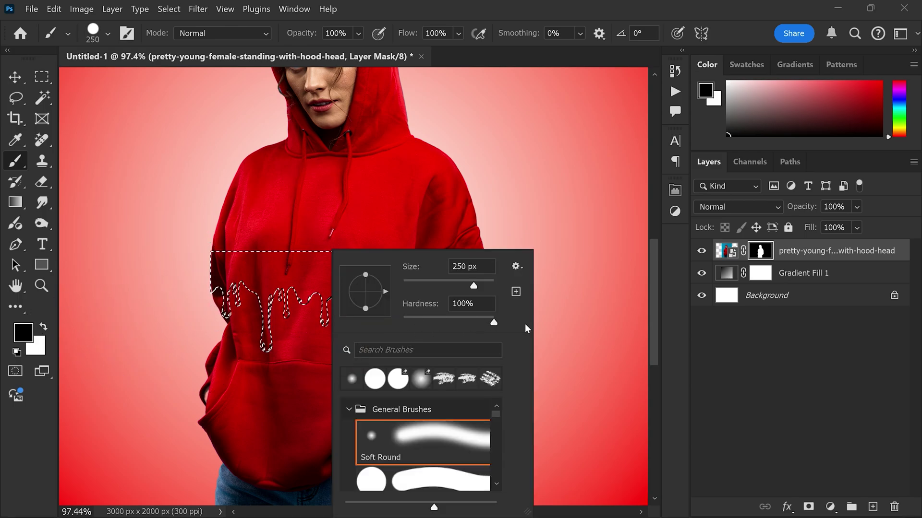
pyautogui.press('Return')
# Mask out the hoodie and jeans below the drips, then deselect.
pyautogui.moveTo(227, 328)
pyautogui.mouseDown()
pyautogui.moveTo(469, 319)
pyautogui.moveTo(442, 390)
pyautogui.moveTo(181, 399)
pyautogui.moveTo(473, 370)
pyautogui.mouseUp()
pyautogui.scroll(-2, 352, 251)
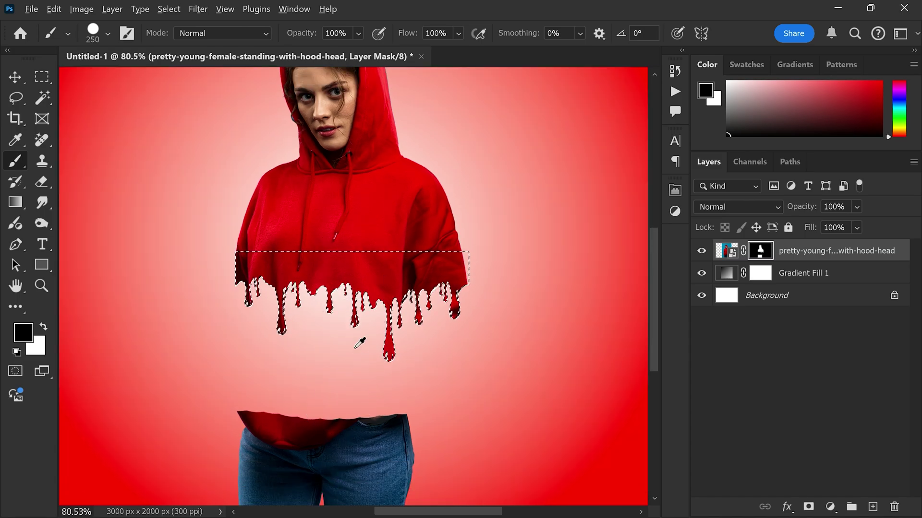
pyautogui.scroll(-2, 359, 343)
pyautogui.moveTo(308, 432)
pyautogui.mouseDown()
pyautogui.moveTo(329, 405)
pyautogui.moveTo(315, 457)
pyautogui.moveTo(291, 475)
pyautogui.mouseUp()
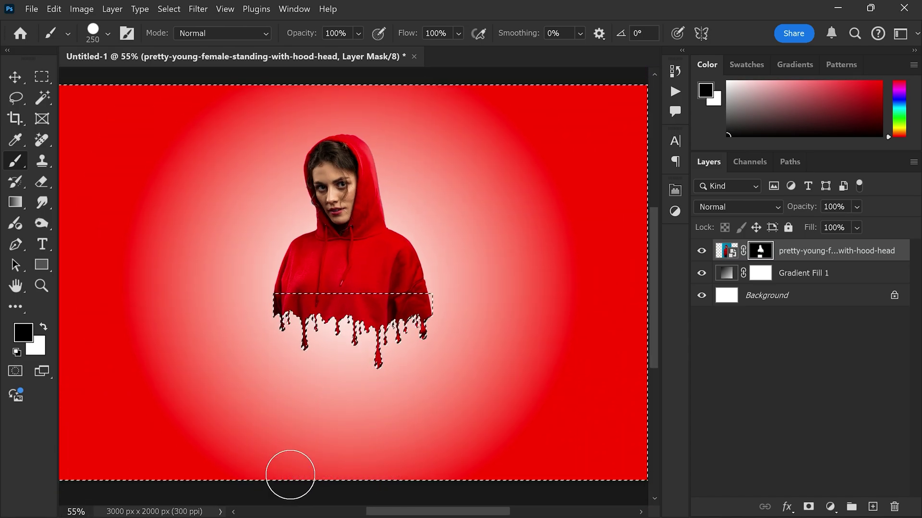
pyautogui.scroll(2, 370, 369)
pyautogui.scroll(2, 388, 345)
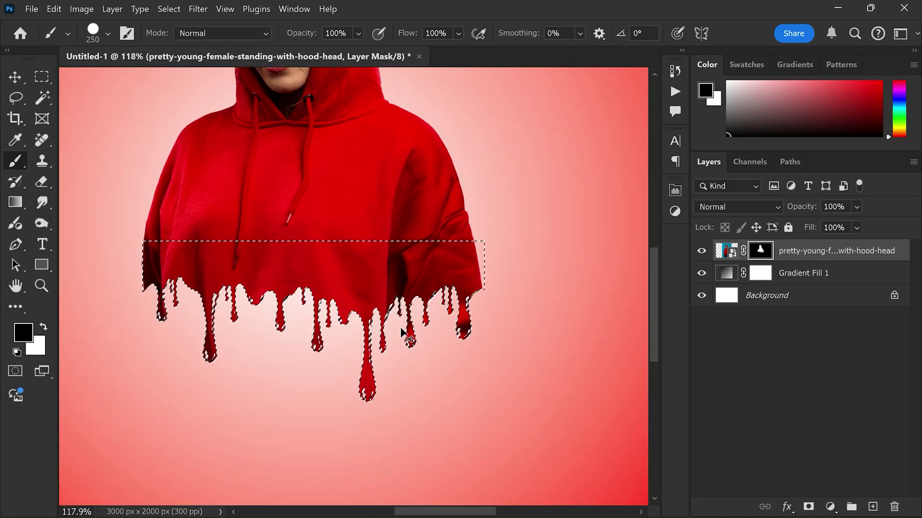
pyautogui.hotkey('ctrl', 'd')
pyautogui.scroll(-2, 380, 350)
pyautogui.press('v')
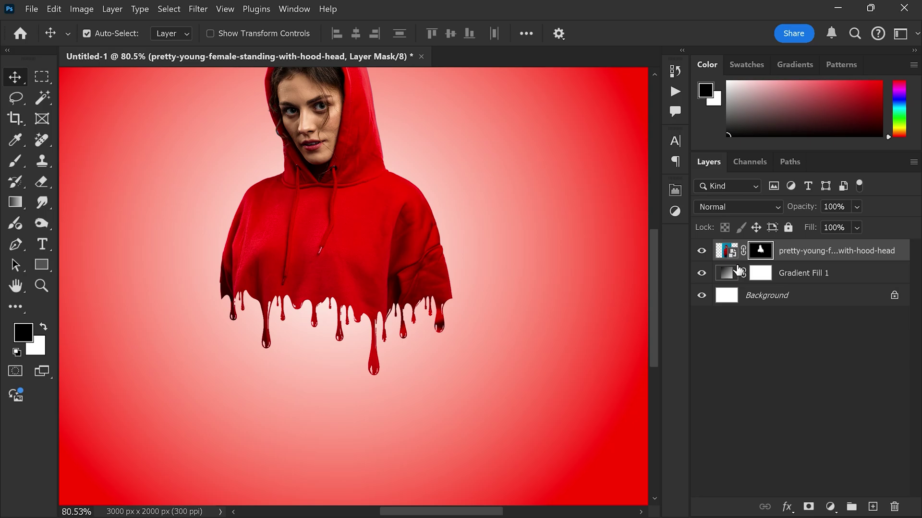
# Add a new empty layer clipped to the woman photo.
pyautogui.hotkey('ctrl', '2')
pyautogui.click(872, 508)
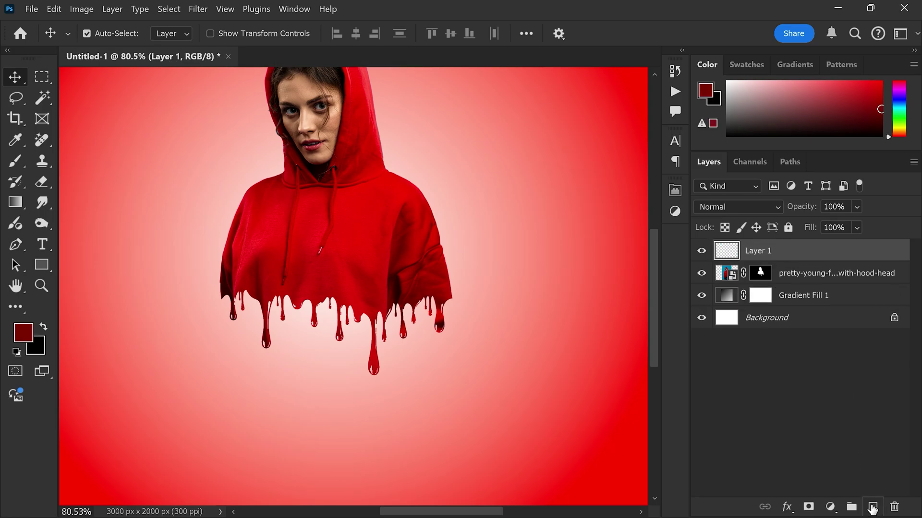
pyautogui.rightClick(790, 249)
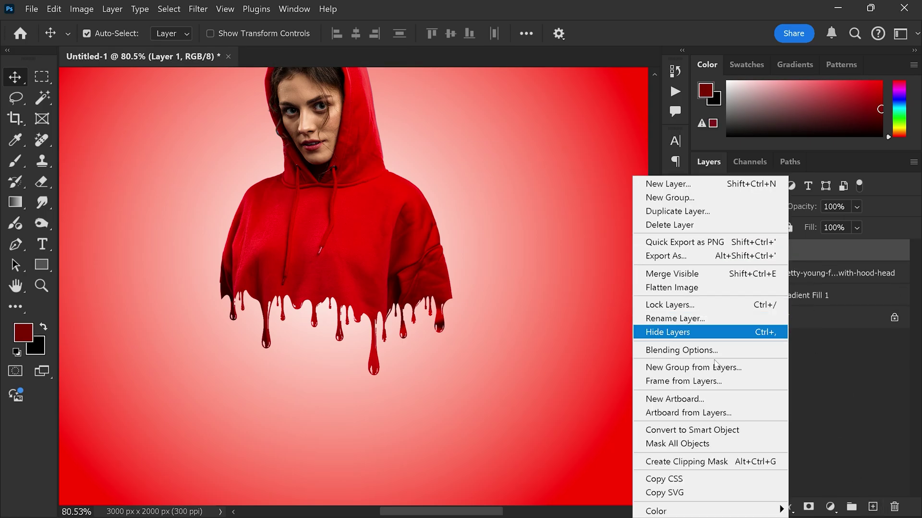
pyautogui.click(677, 462)
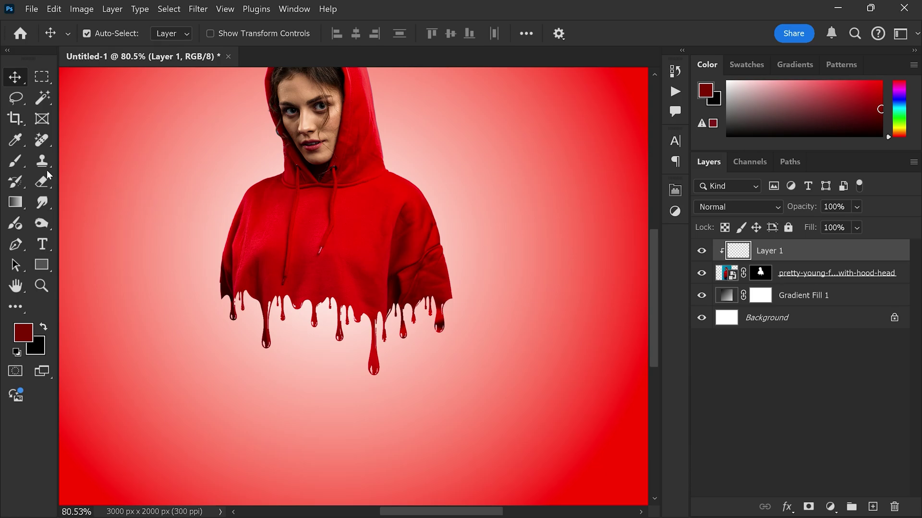
# Set up a black Soft Round brush at 500 px with 4% flow.
pyautogui.rightClick(15, 161)
pyautogui.click(72, 159)
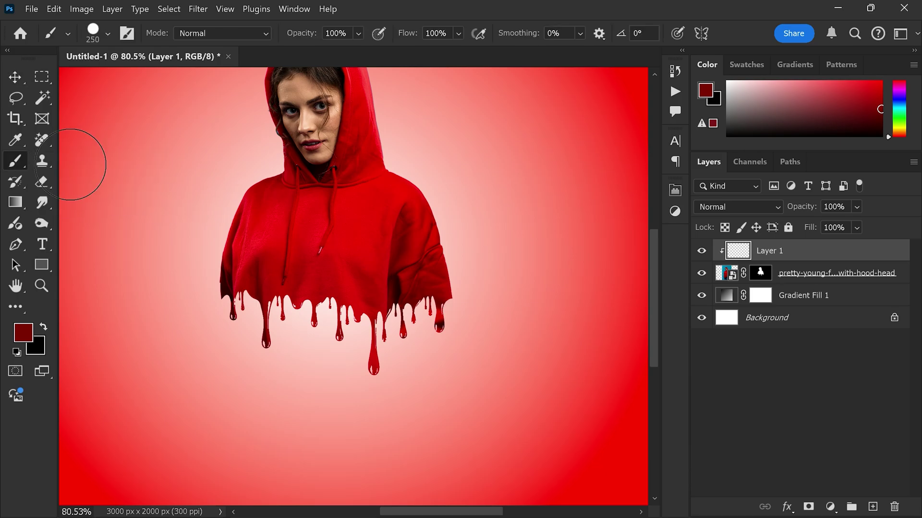
pyautogui.click(46, 328)
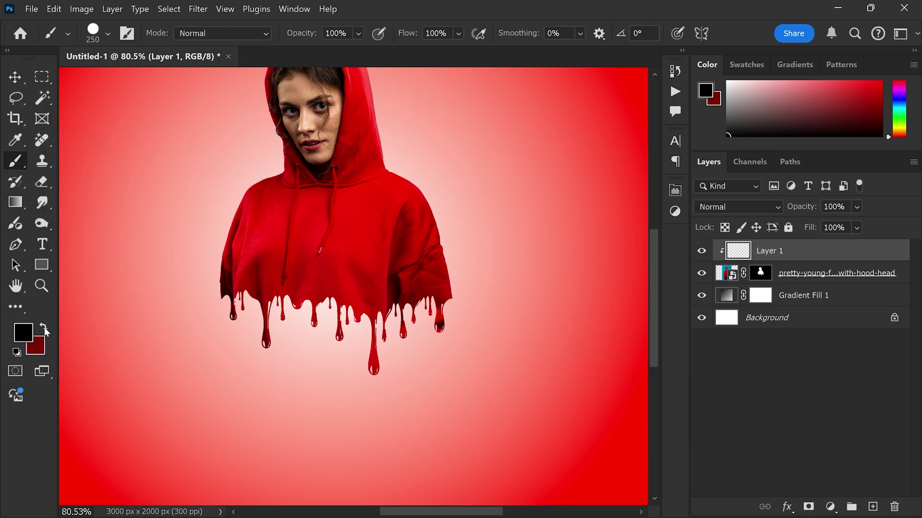
pyautogui.click(457, 33)
pyautogui.moveTo(497, 51); pyautogui.dragTo(448, 52)
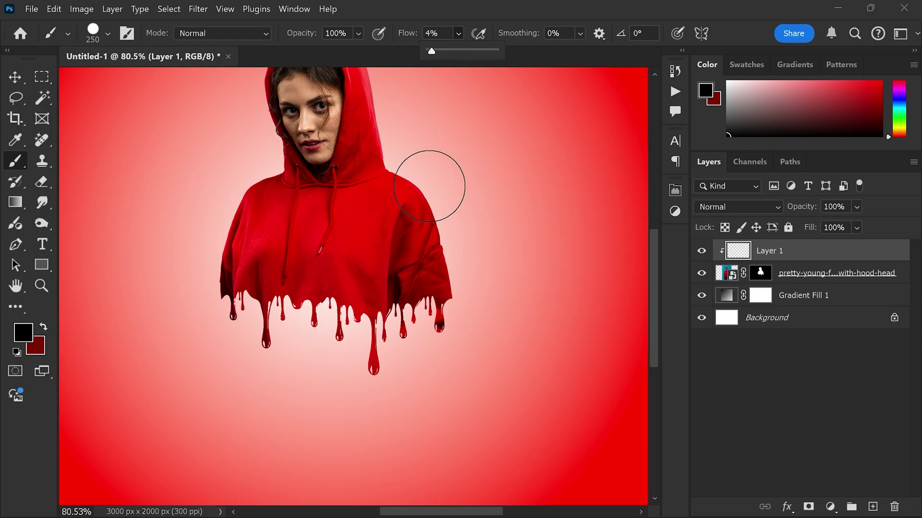
pyautogui.press(']')
pyautogui.press(']')
pyautogui.press(']')
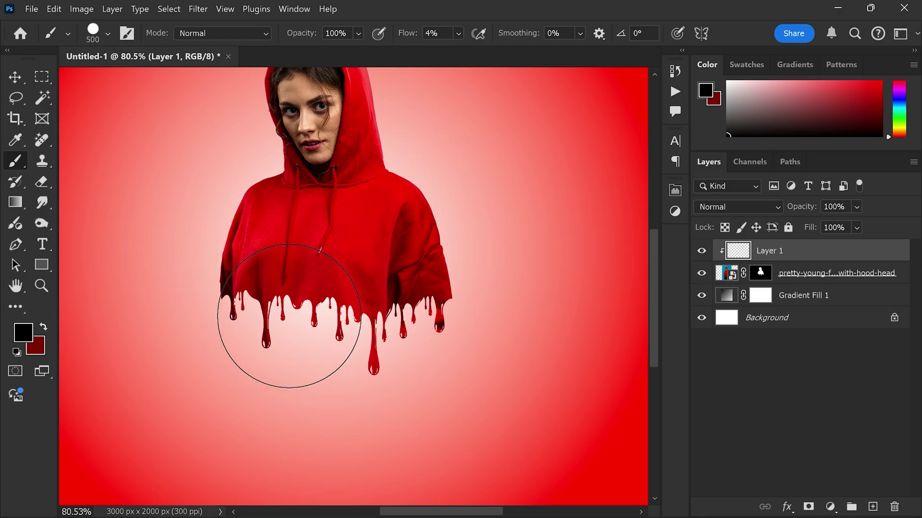
pyautogui.rightClick(291, 339)
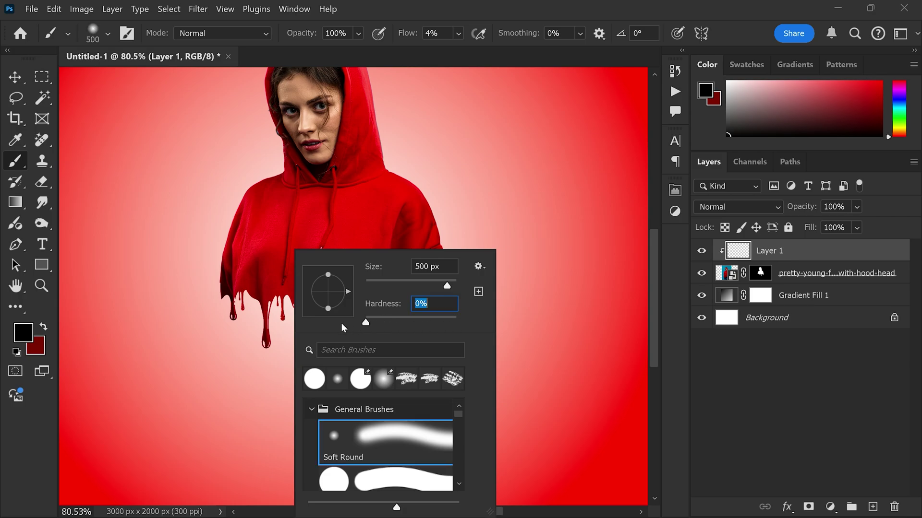
pyautogui.press('Return')
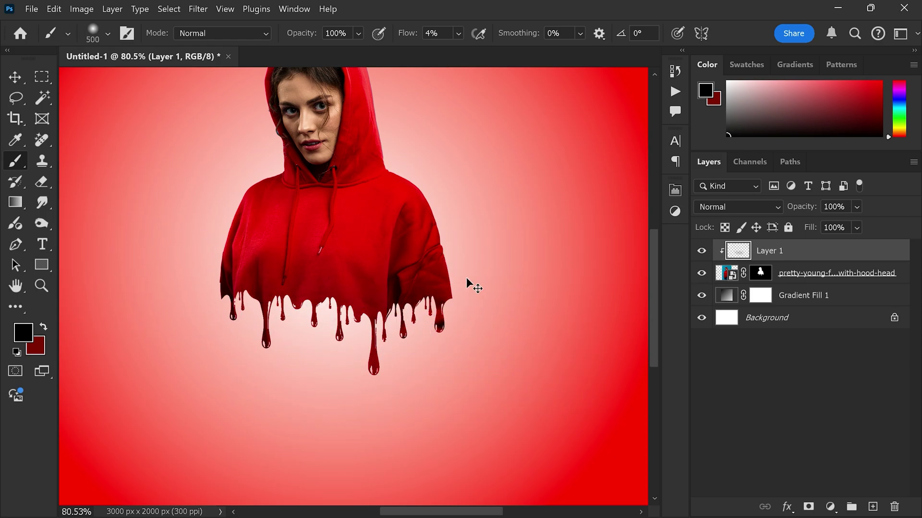
# Reposition the figure and toggle Layer 1 visibility to compare the shaded drips.
pyautogui.press('v')
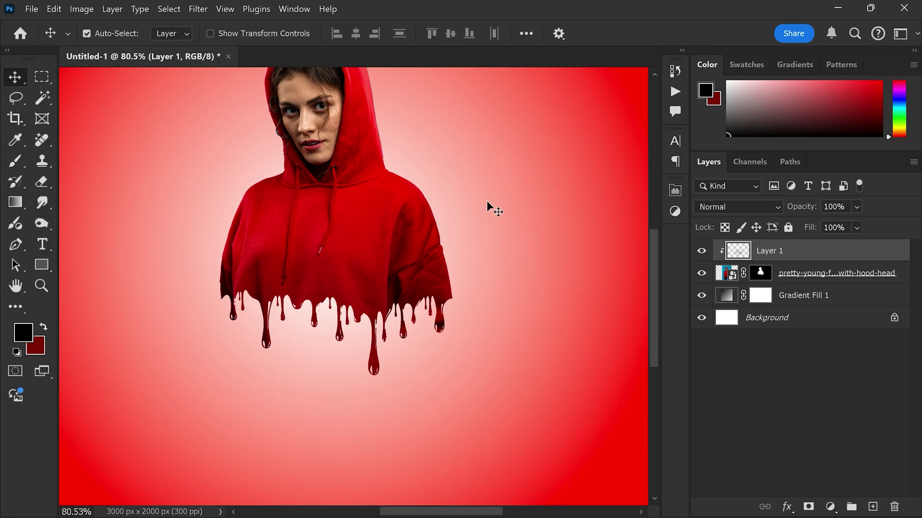
pyautogui.moveTo(482, 198); pyautogui.dragTo(461, 203)
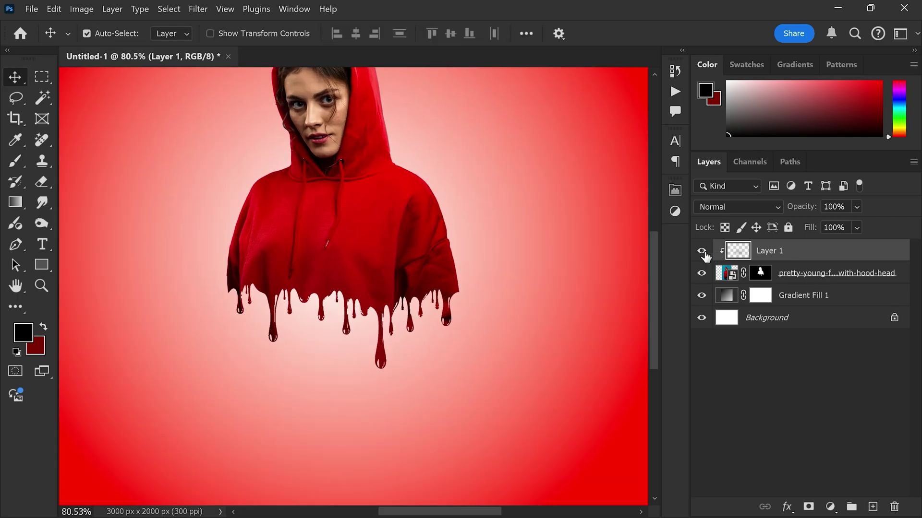
pyautogui.click(701, 251)
pyautogui.scroll(-2, 392, 240)
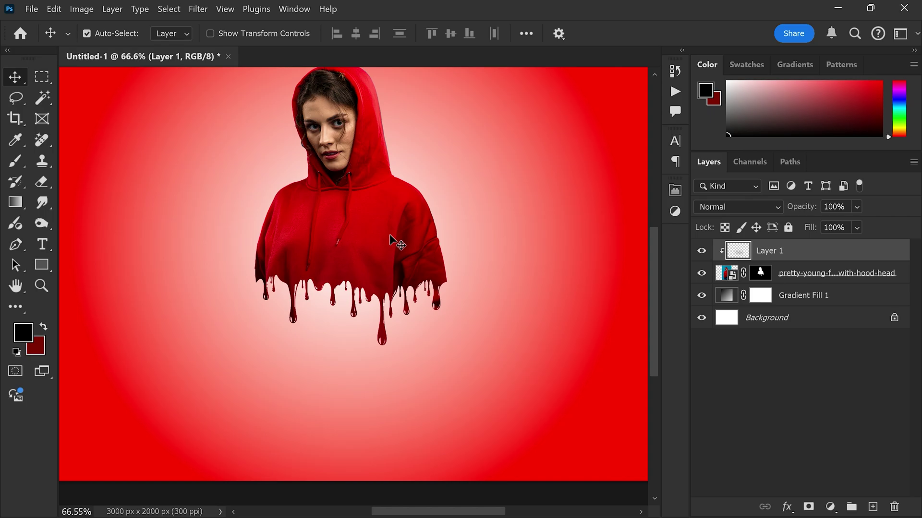
# On a new layer, paint a soft blob of sampled dark red below the drips.
pyautogui.click(871, 507)
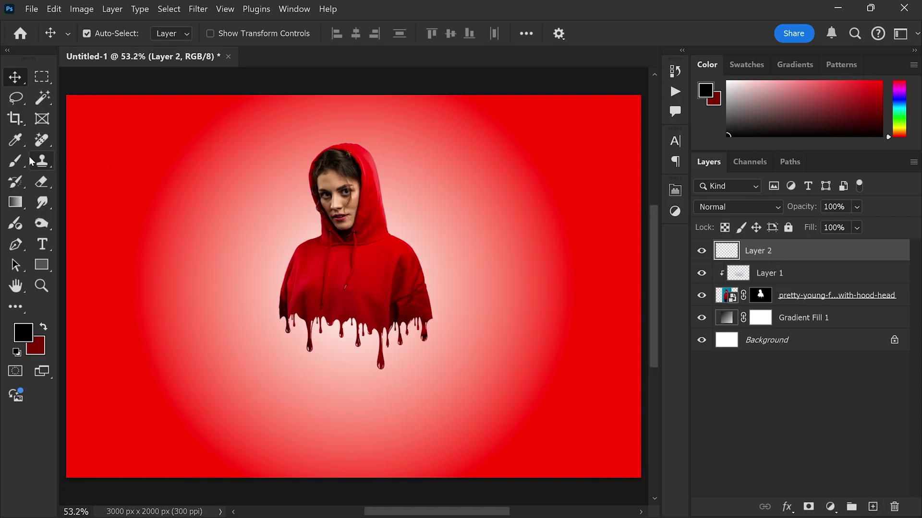
pyautogui.click(15, 162)
pyautogui.click(72, 157)
pyautogui.rightClick(429, 231)
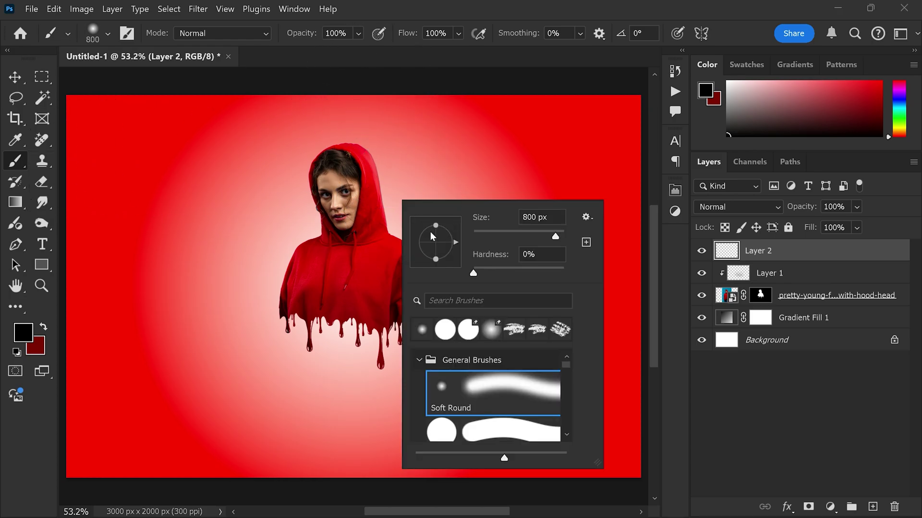
pyautogui.click(404, 45)
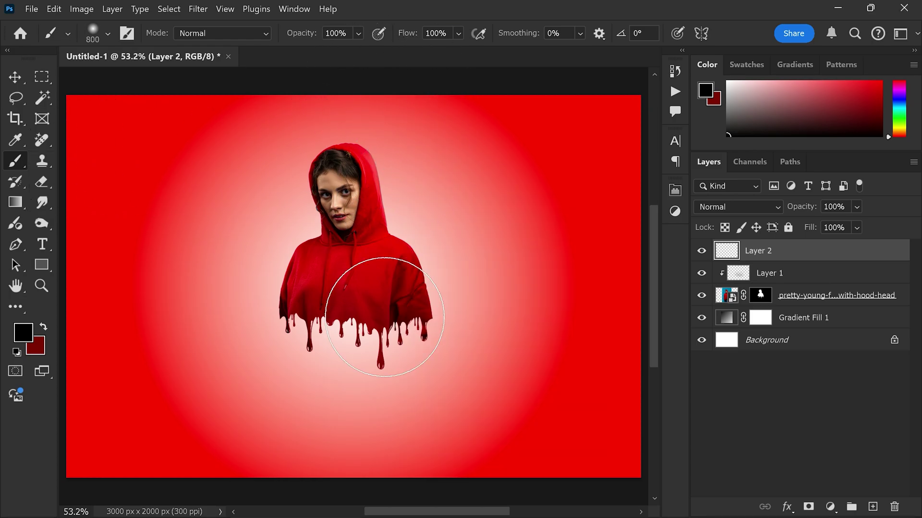
pyautogui.scroll(3, 381, 347)
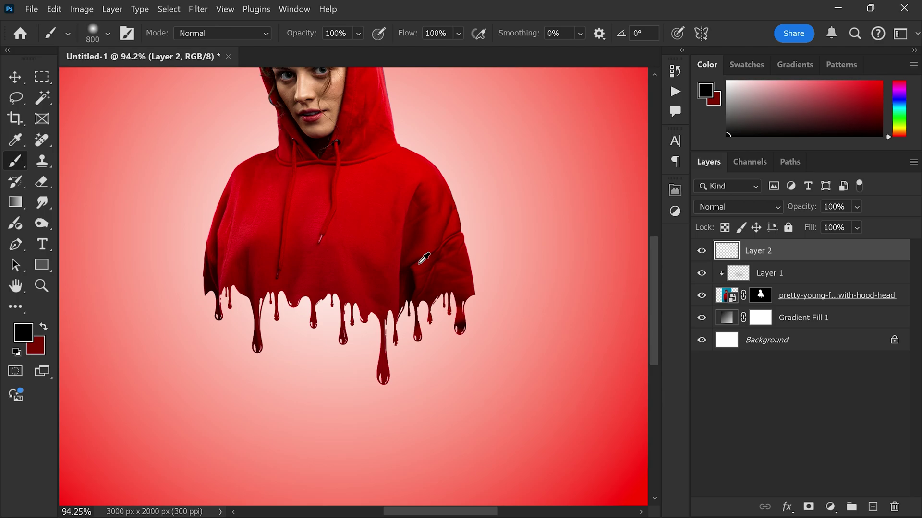
pyautogui.keyDown('alt'); pyautogui.click(422, 234); pyautogui.keyUp('alt')
pyautogui.scroll(-3, 422, 234)
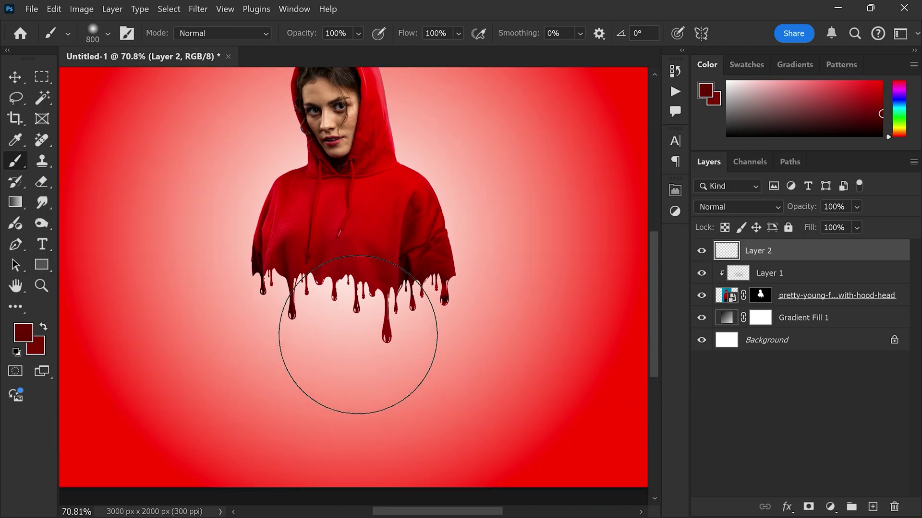
pyautogui.click(358, 338)
# Squash the blob into a flat oval shadow and set its fill to 79%.
pyautogui.hotkey('ctrl', 't')
pyautogui.moveTo(358, 168)
pyautogui.mouseDown()
pyautogui.moveTo(358, 451)
pyautogui.moveTo(359, 430)
pyautogui.moveTo(373, 424)
pyautogui.mouseUp()
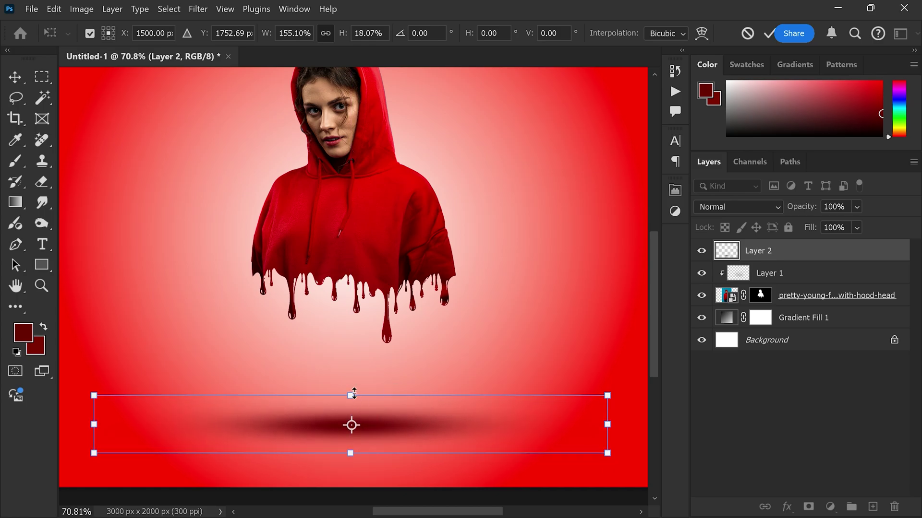
pyautogui.click(768, 34)
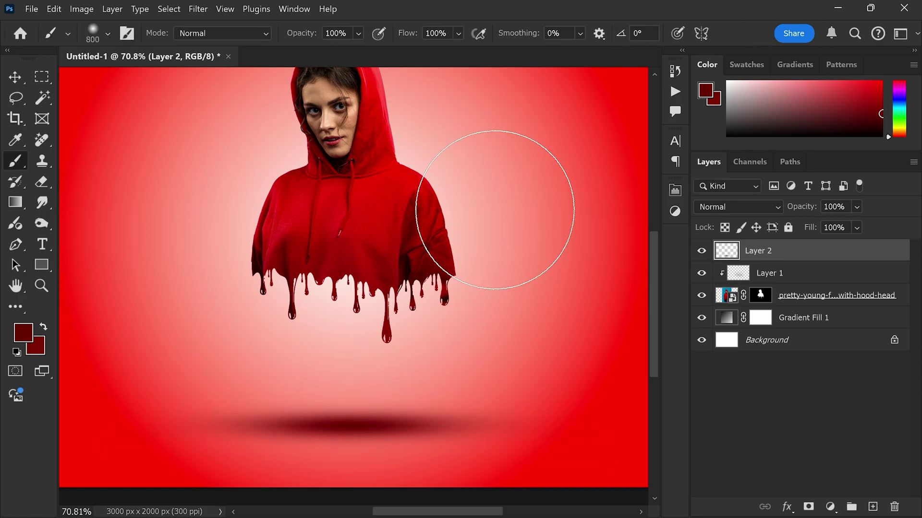
pyautogui.click(857, 227)
pyautogui.click(879, 246)
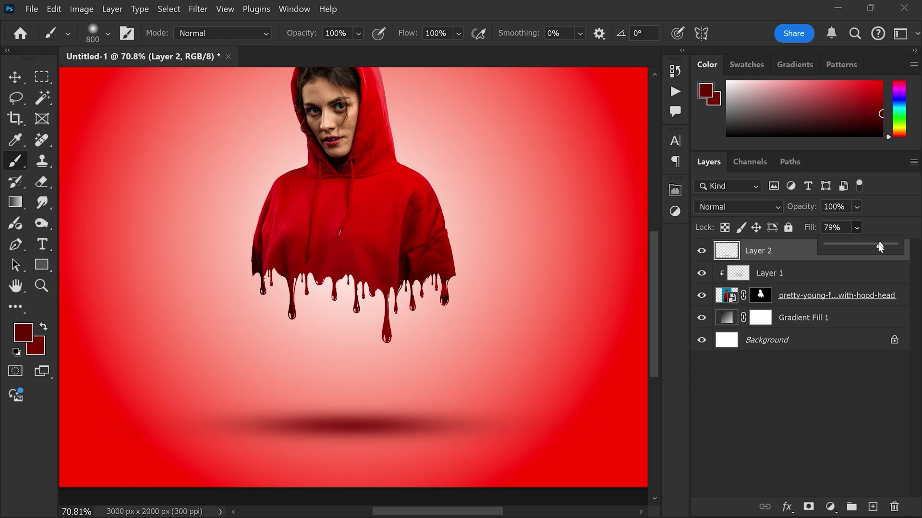
# Scale the woman photo and Layer 1 to about 115%, then lower the Layer 2 shadow.
pyautogui.press('v')
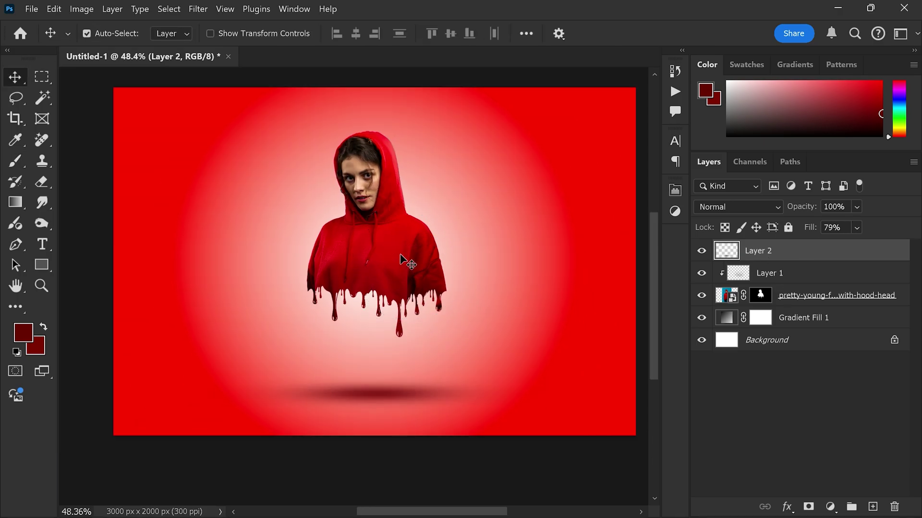
pyautogui.click(393, 250)
pyautogui.keyDown('ctrl'); pyautogui.click(763, 280); pyautogui.keyUp('ctrl')
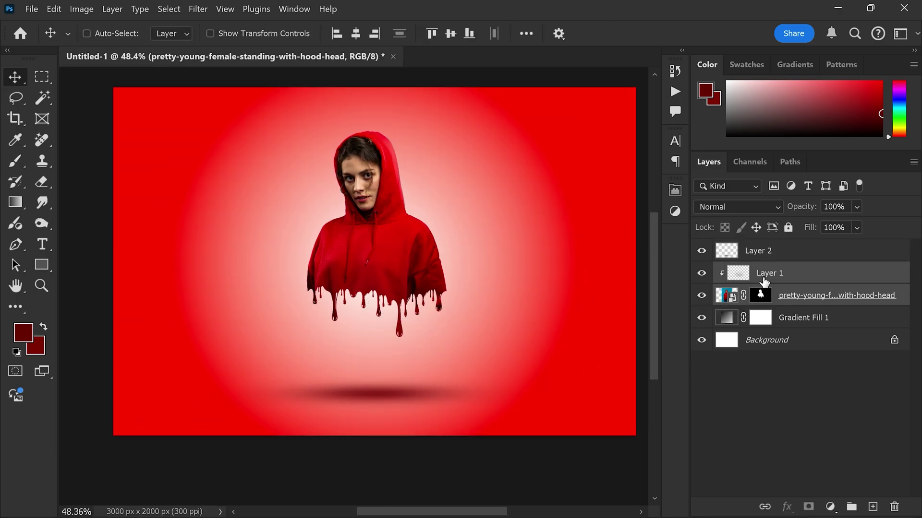
pyautogui.hotkey('ctrl', 't')
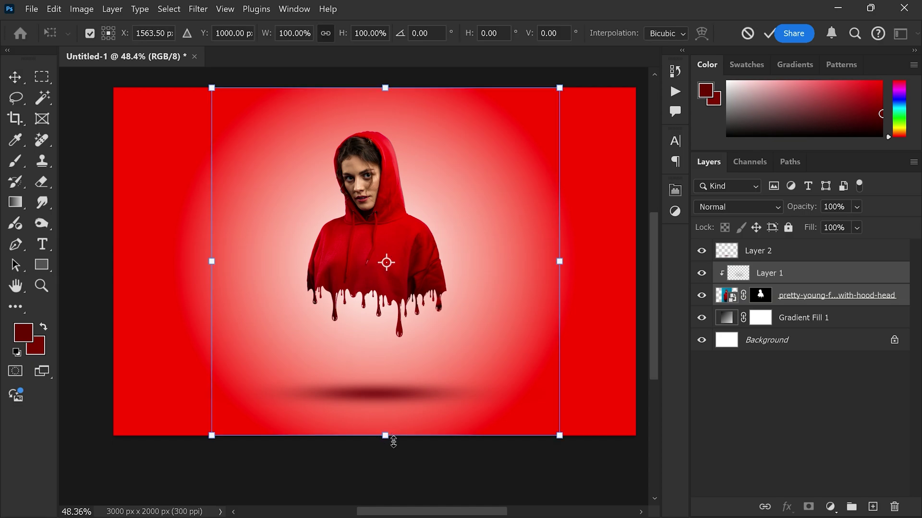
pyautogui.moveTo(393, 440); pyautogui.dragTo(396, 476)
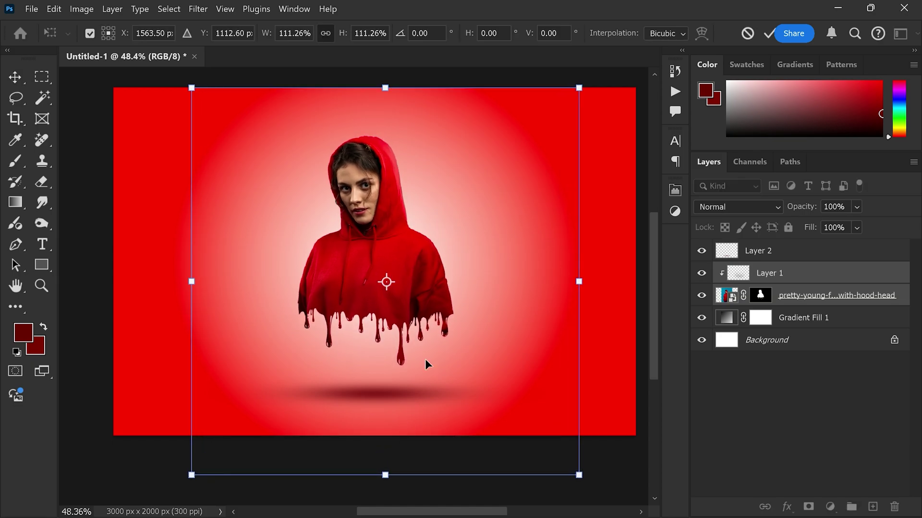
pyautogui.moveTo(386, 476); pyautogui.dragTo(386, 489)
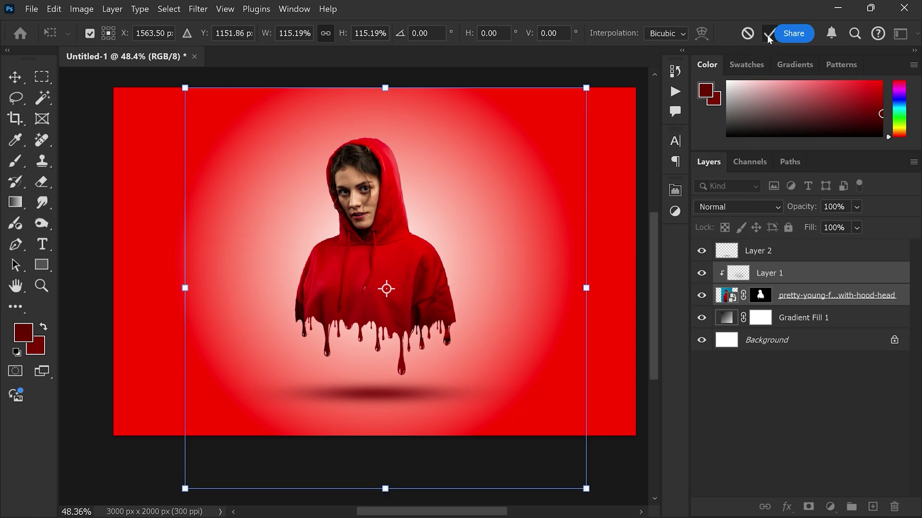
pyautogui.click(769, 35)
pyautogui.click(749, 257)
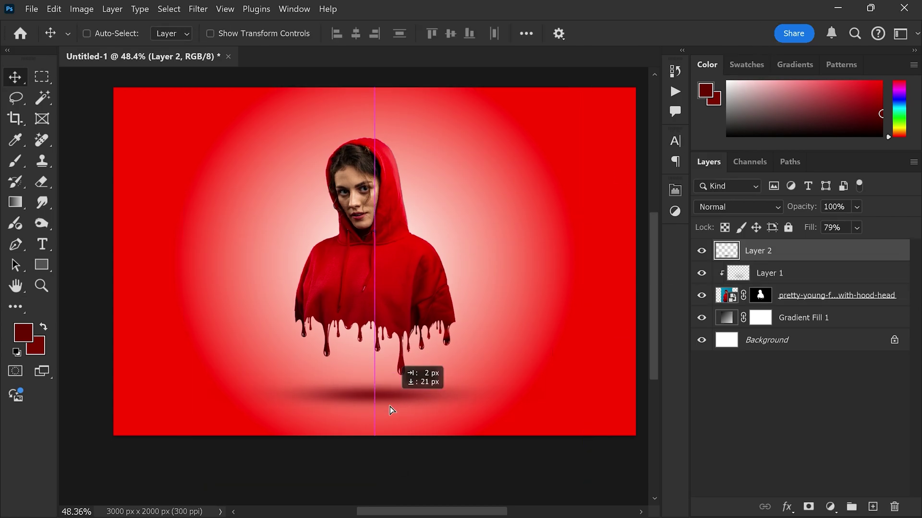
pyautogui.moveTo(391, 411); pyautogui.dragTo(391, 415)
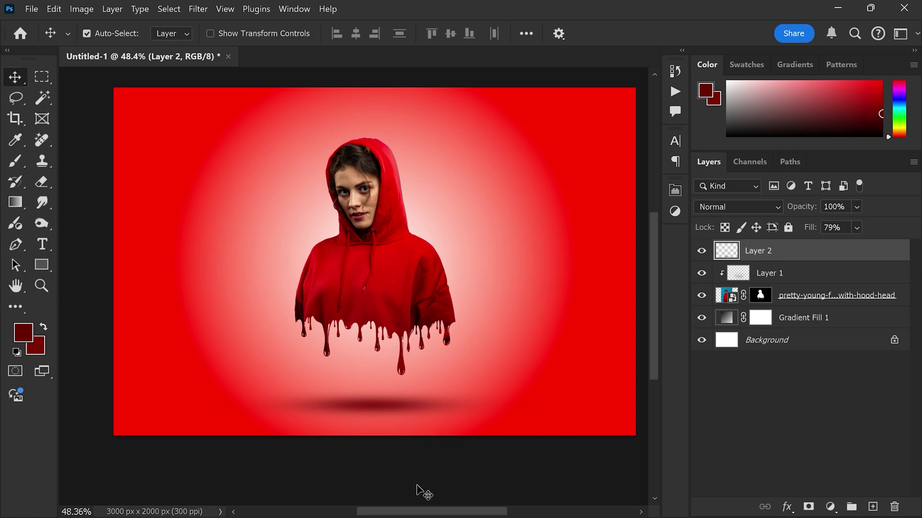
pyautogui.scroll(-1, 358, 392)
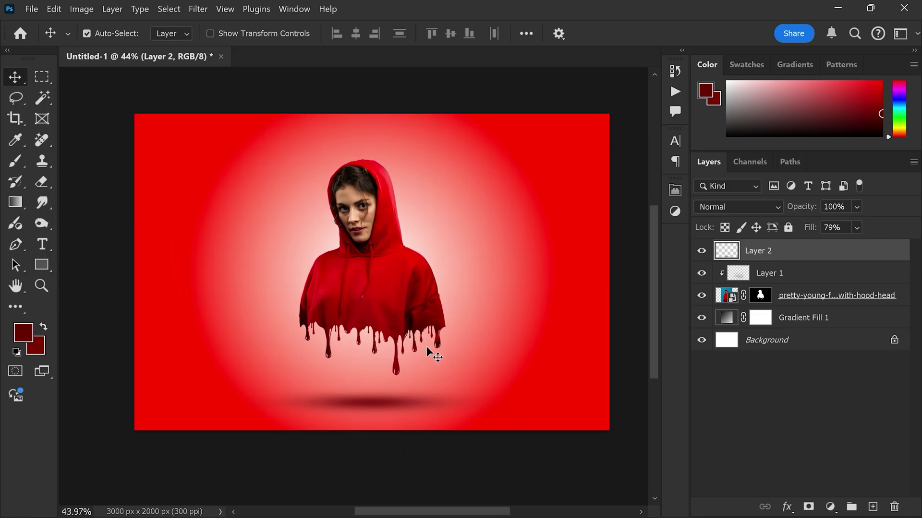